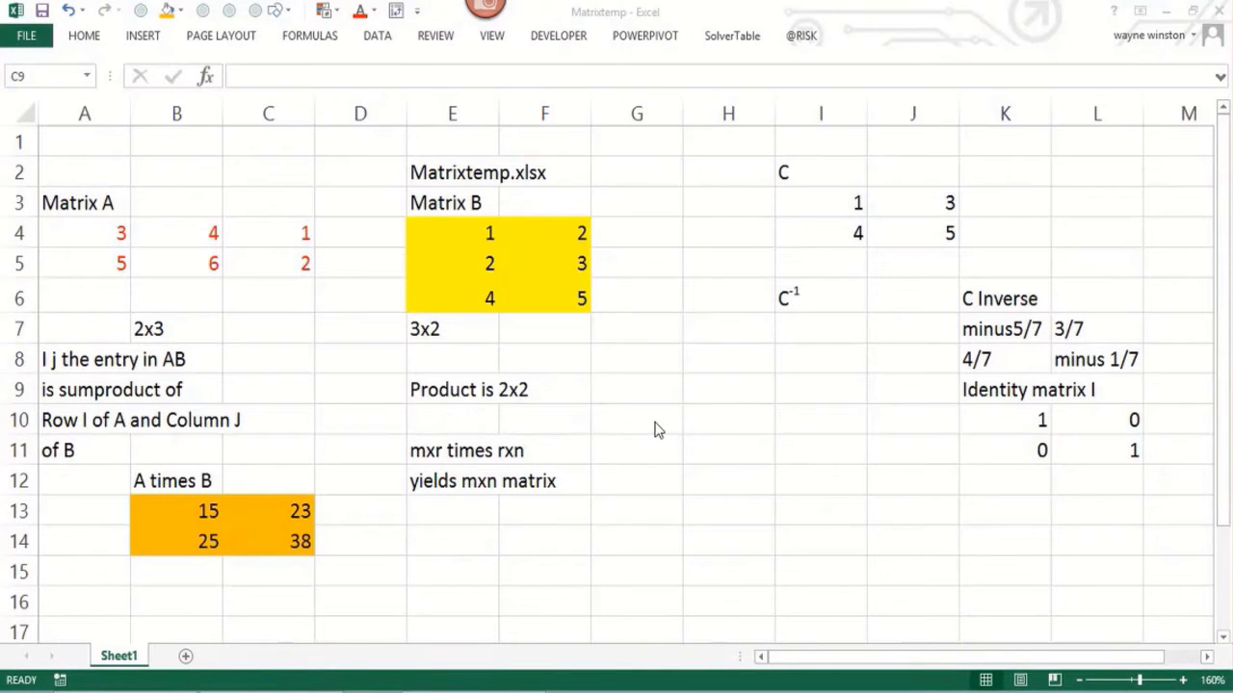
# Step: Point out the entries of Matrix A and Matrix B, including B's bottom row and last entry 5
pyautogui.click(634, 366)
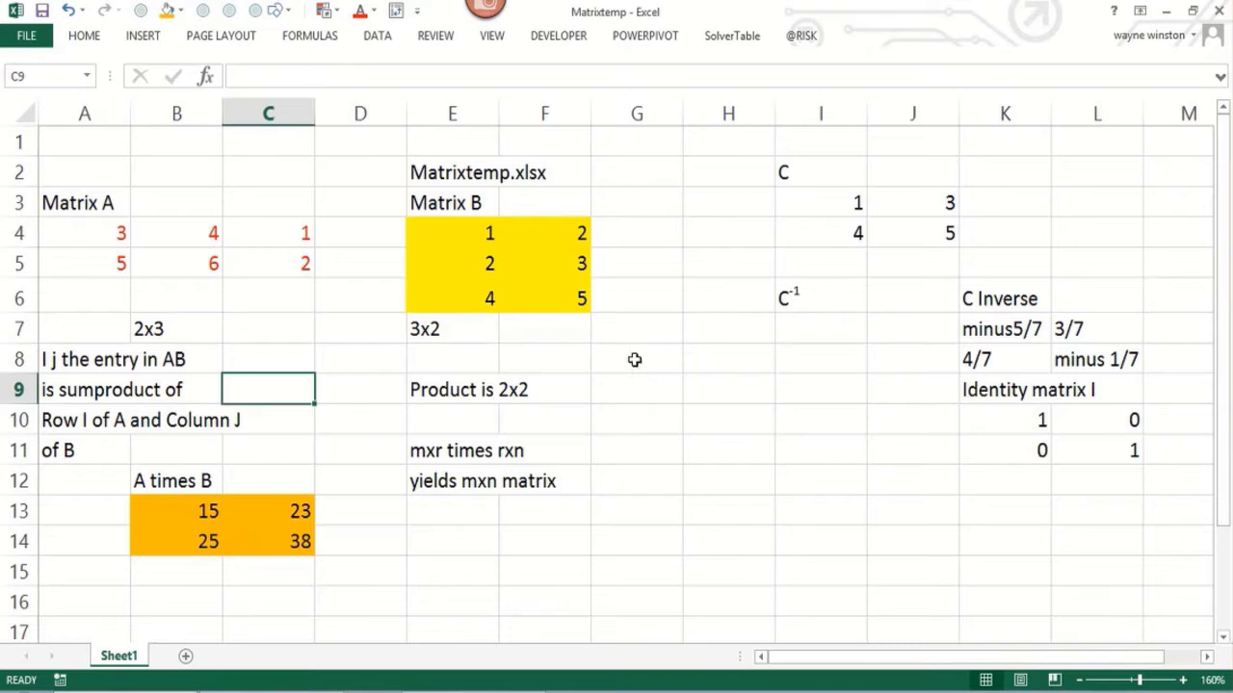
pyautogui.click(634, 353)
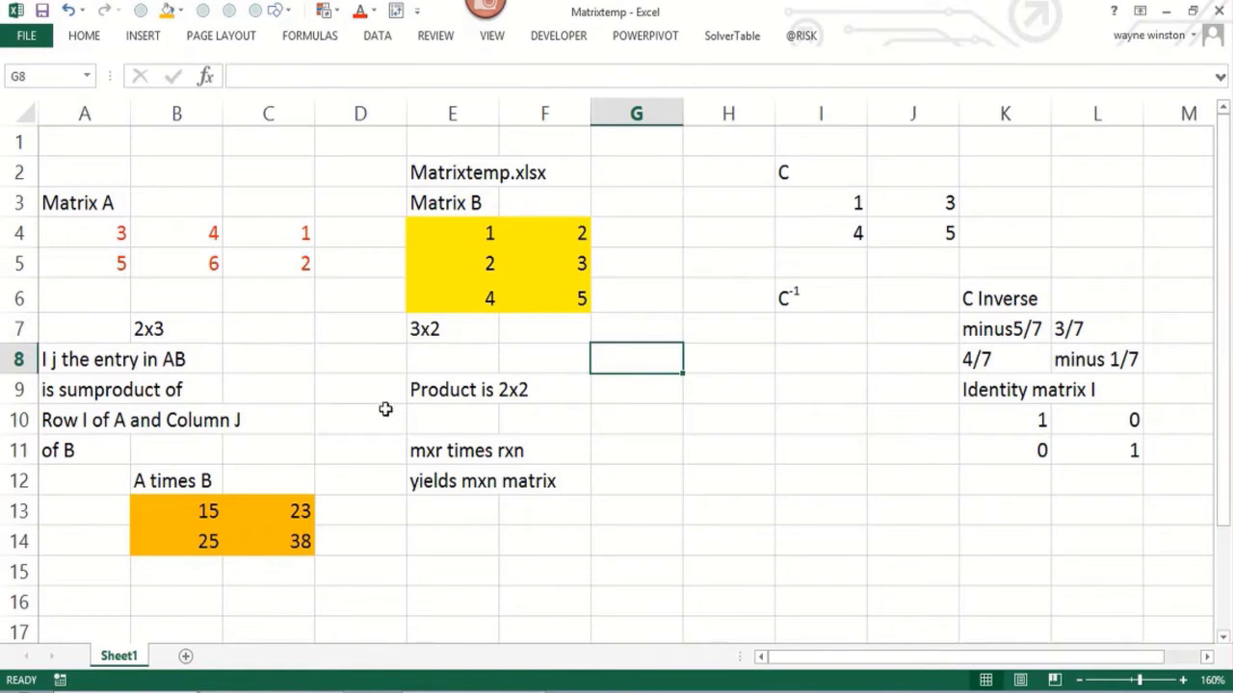
pyautogui.click(348, 386)
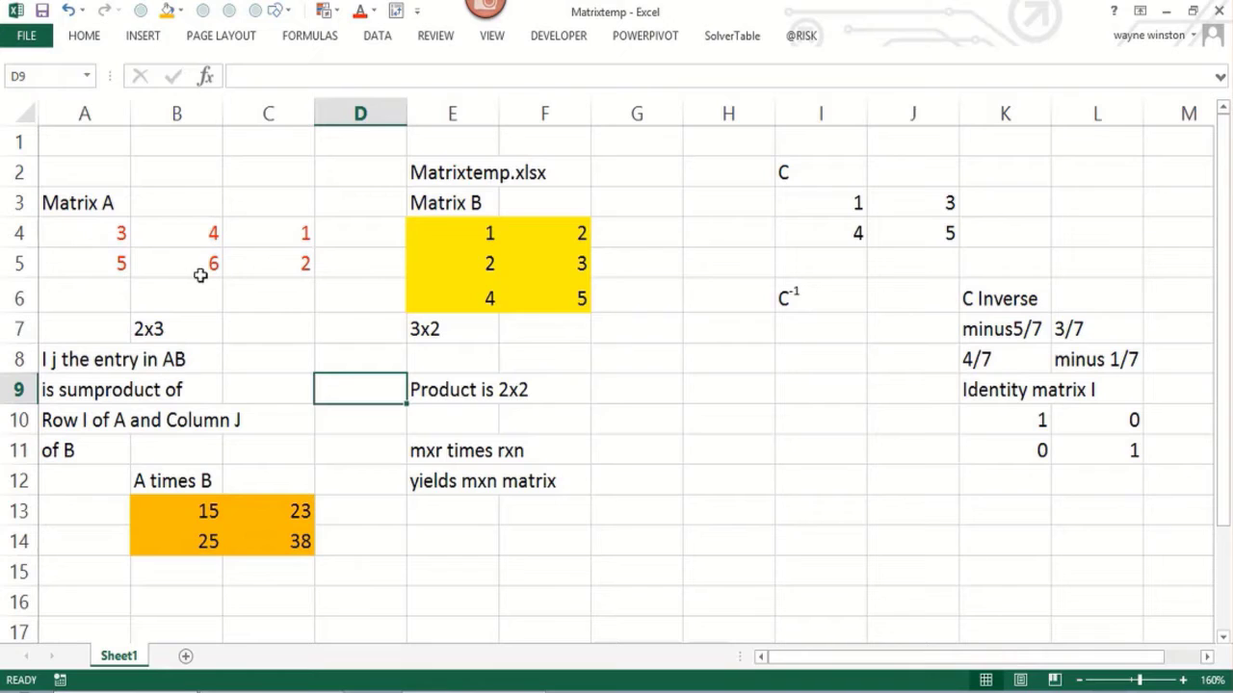
pyautogui.click(255, 260)
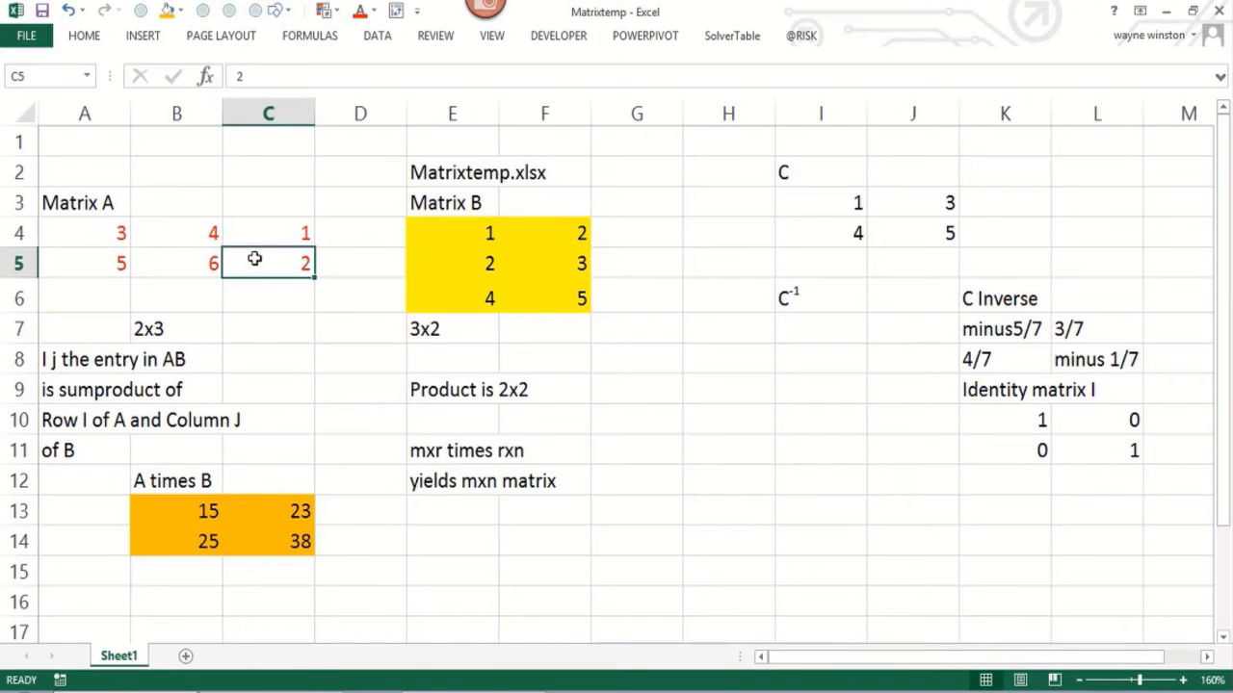
pyautogui.click(482, 231)
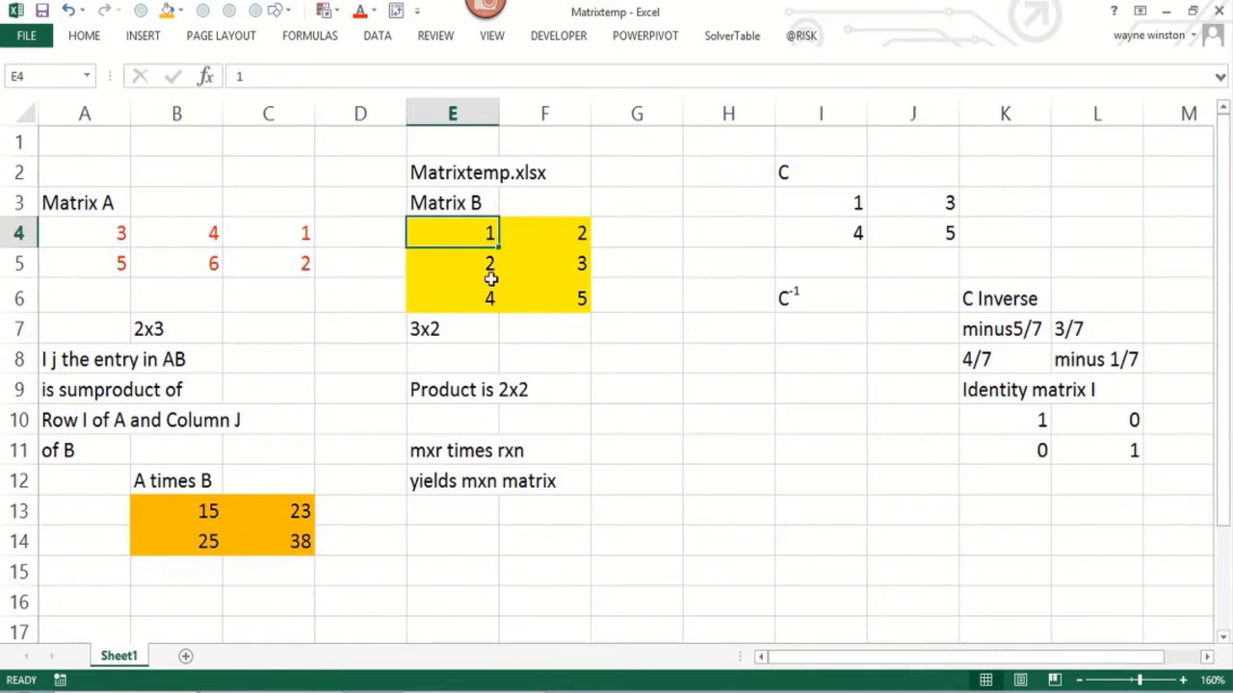
pyautogui.click(496, 296)
pyautogui.click(537, 299)
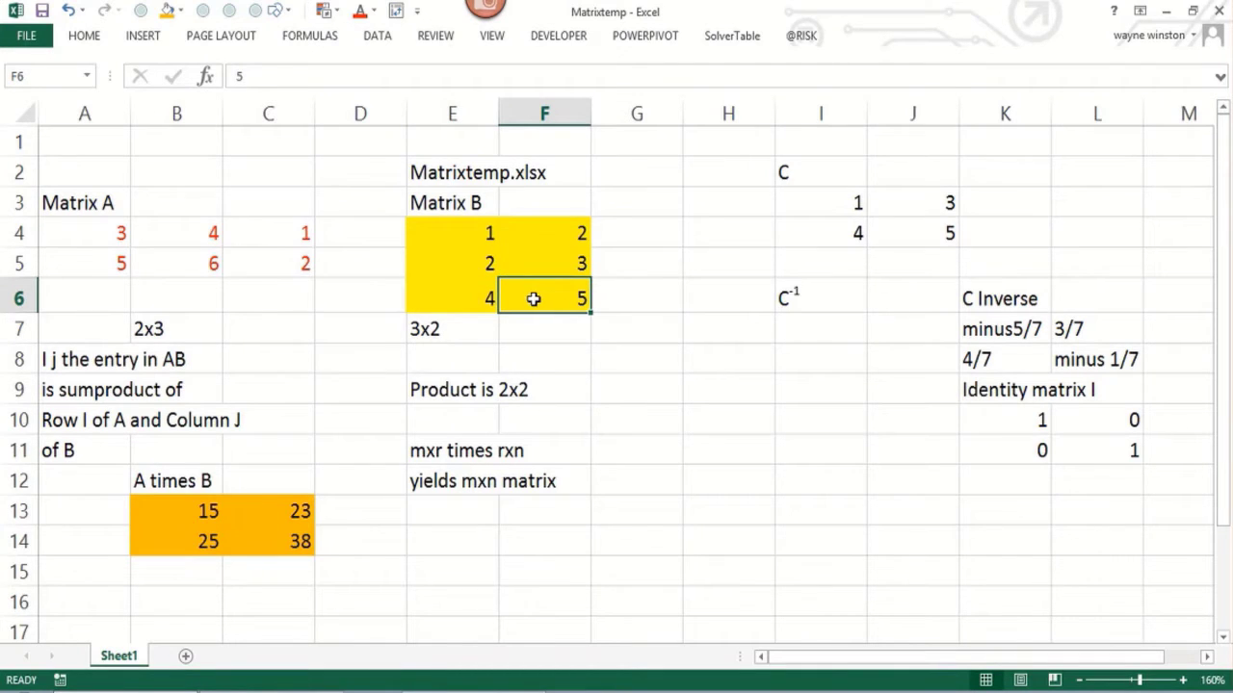
pyautogui.click(262, 240)
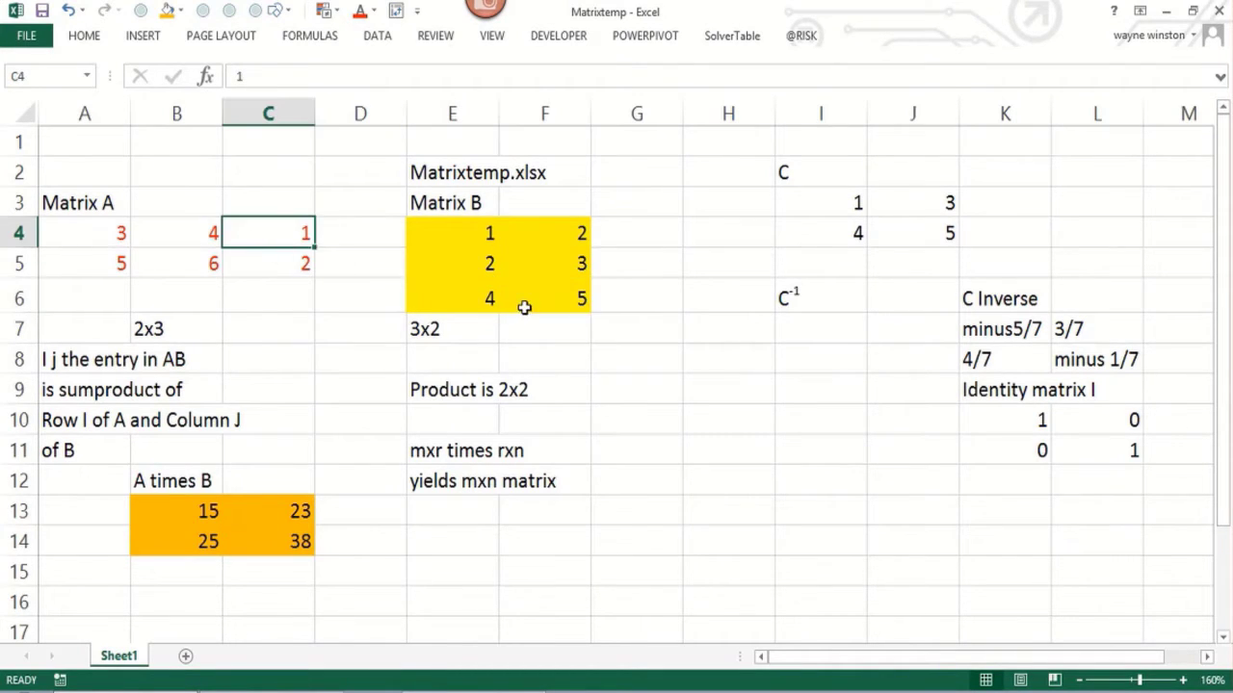
pyautogui.click(536, 289)
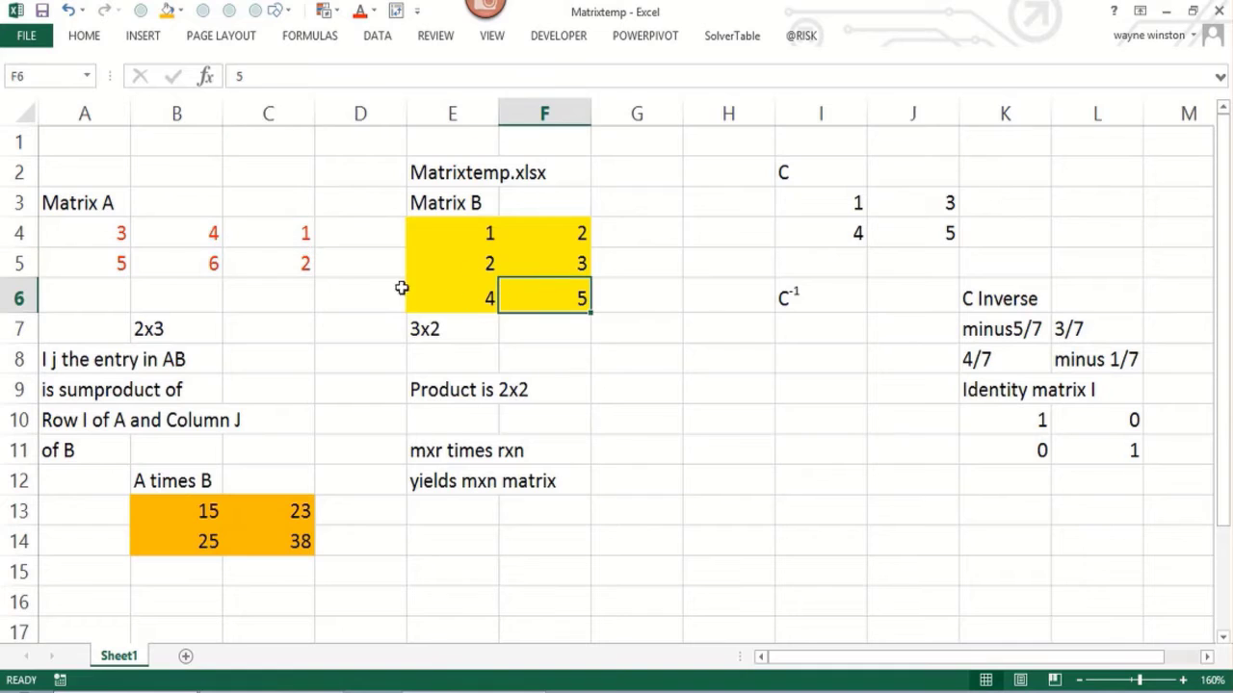
# Step: Point out Matrix A's 2x3 size note and the product entries 15 and 25
pyautogui.click(152, 329)
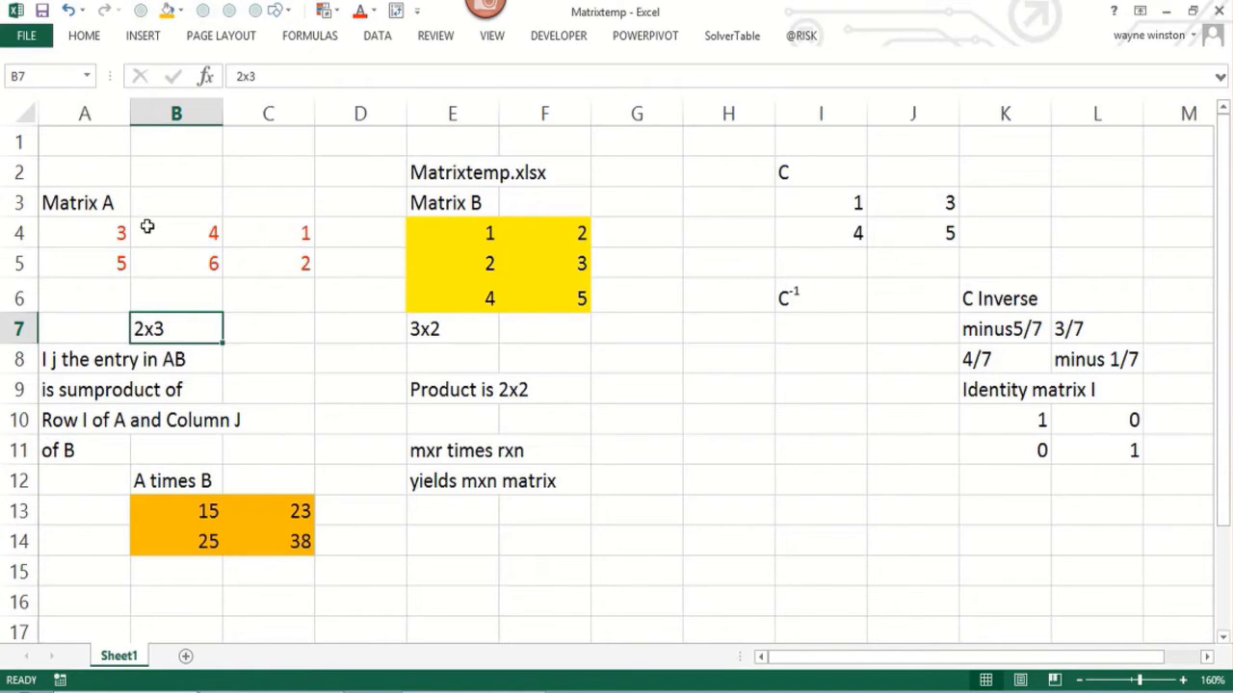
pyautogui.click(177, 518)
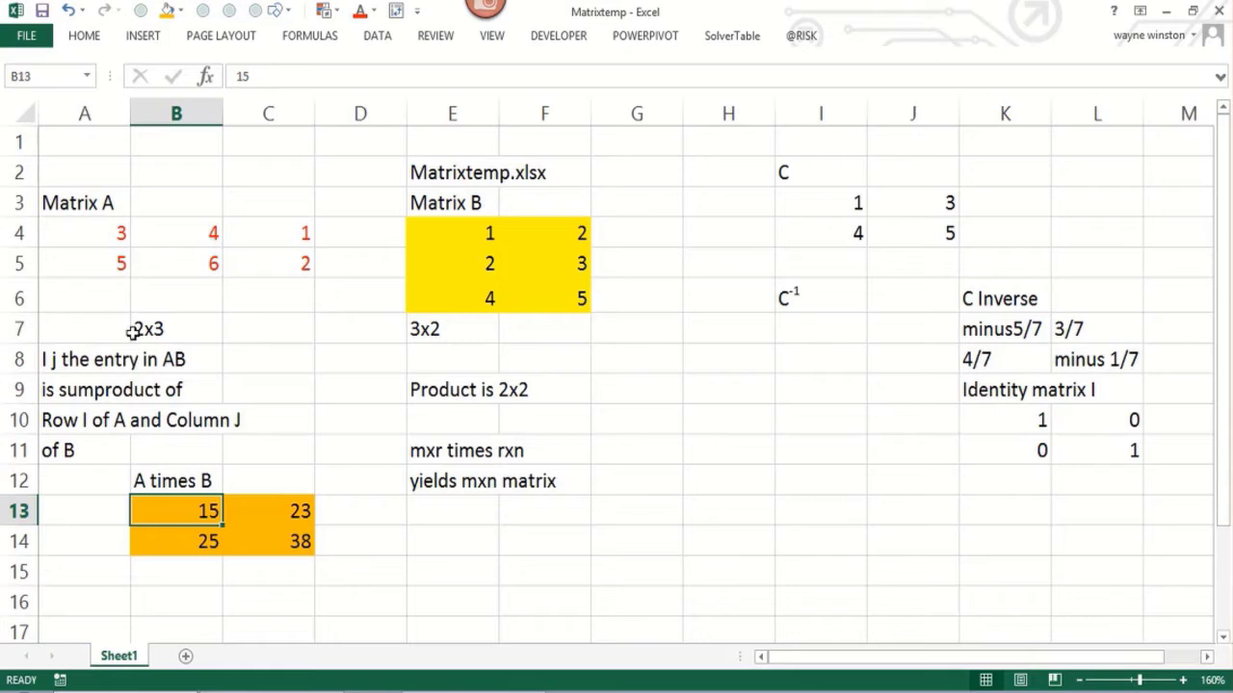
pyautogui.click(117, 233)
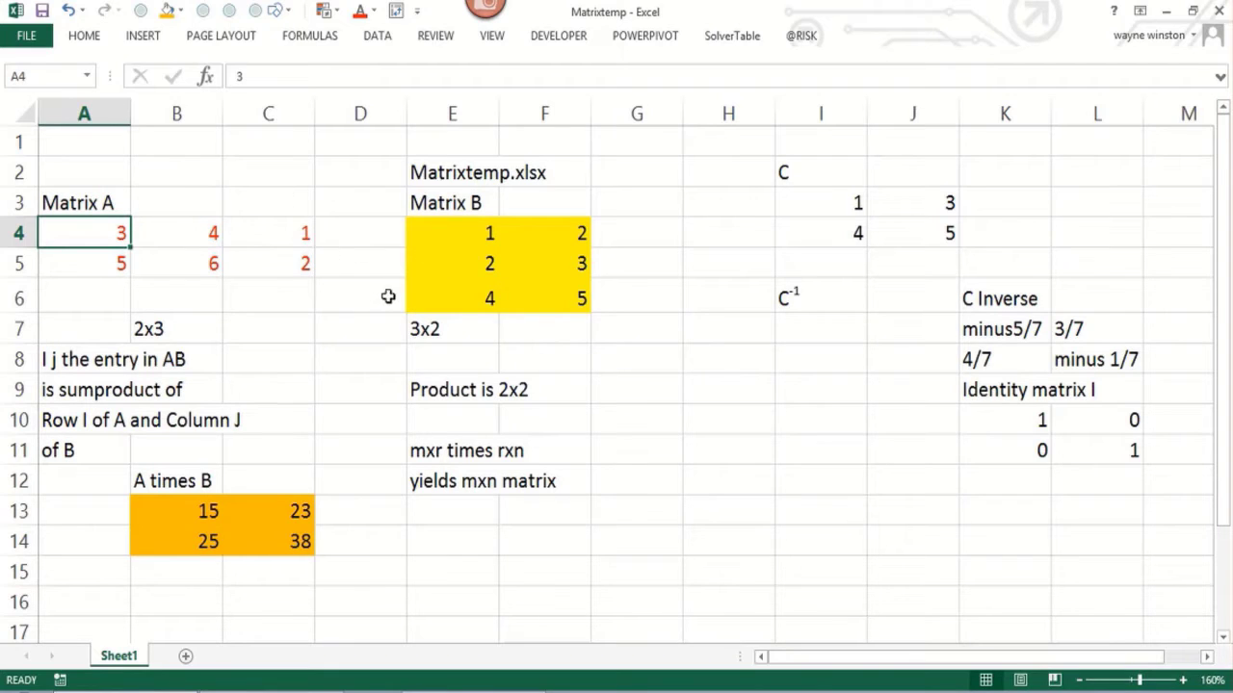
pyautogui.click(197, 513)
pyautogui.click(198, 545)
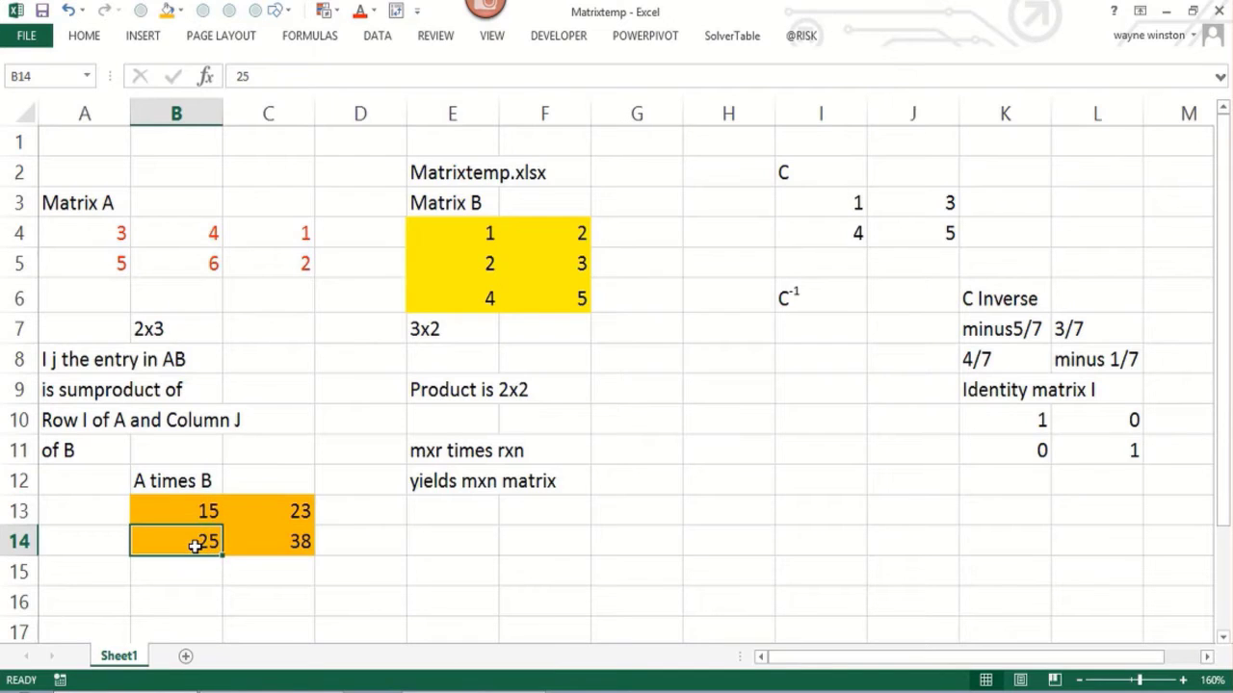
pyautogui.click(94, 262)
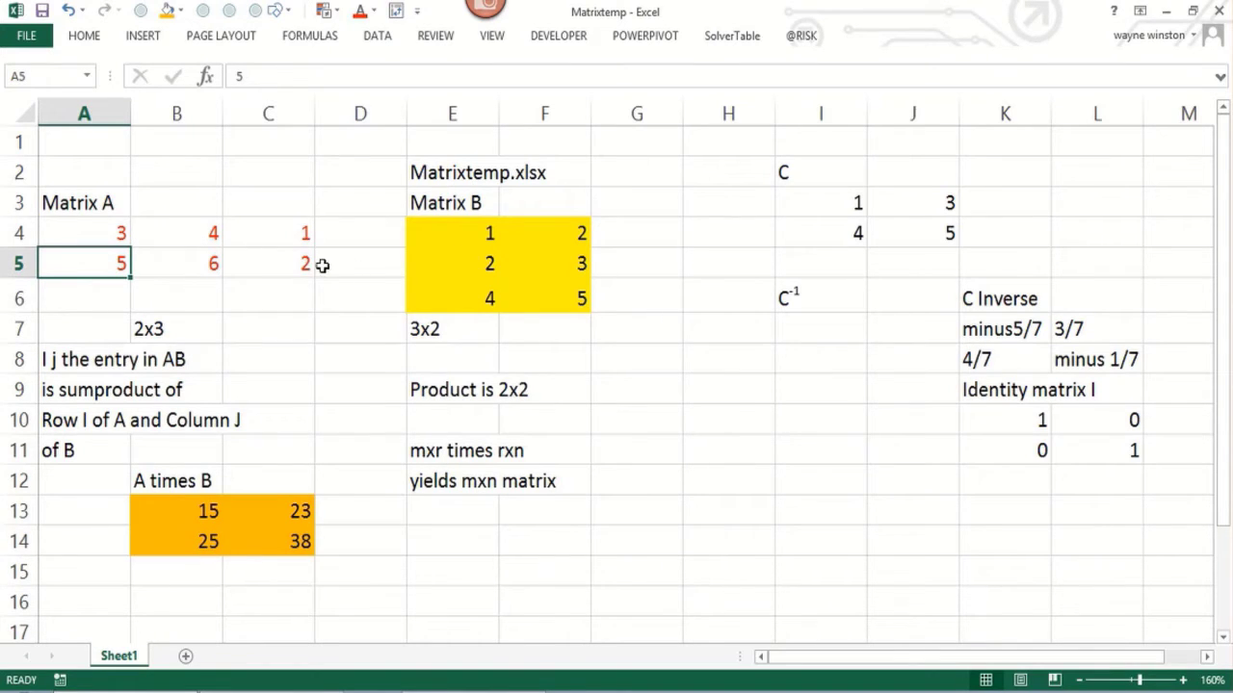
pyautogui.click(195, 547)
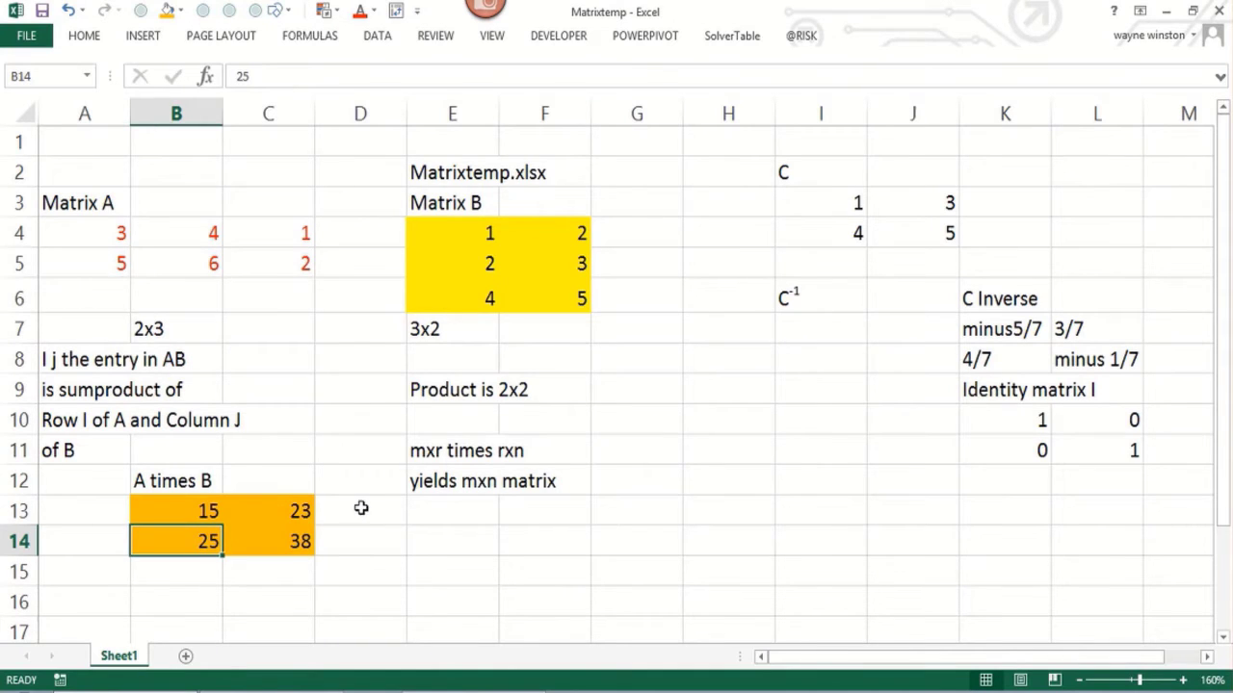
# Step: Enter 'MMULT function multiplies matrices' in E13 and 'Array function' in E14
pyautogui.click(436, 504)
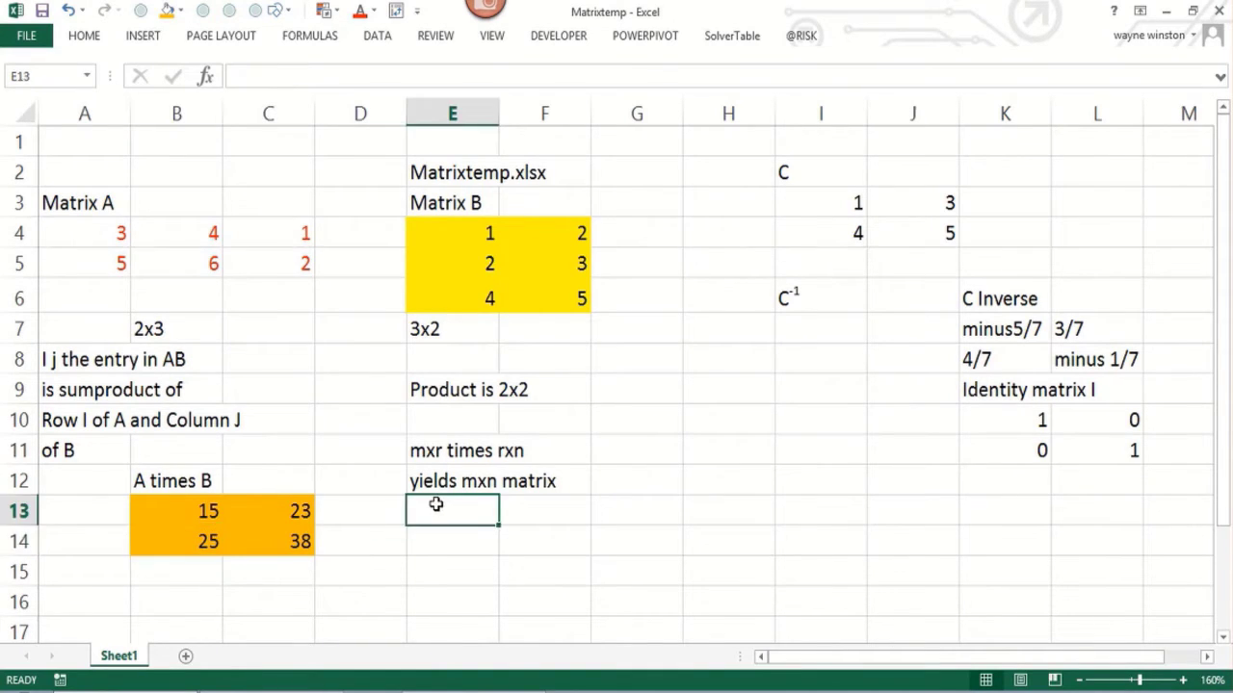
pyautogui.write('MMUL')
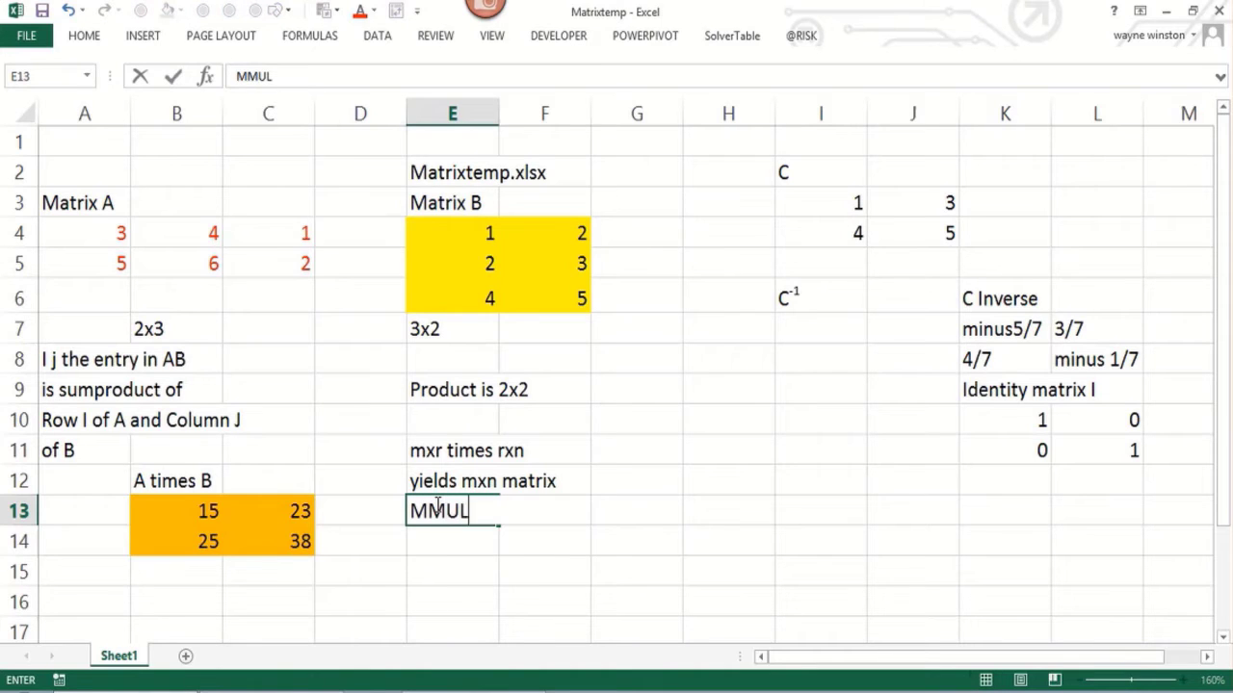
pyautogui.write('T function')
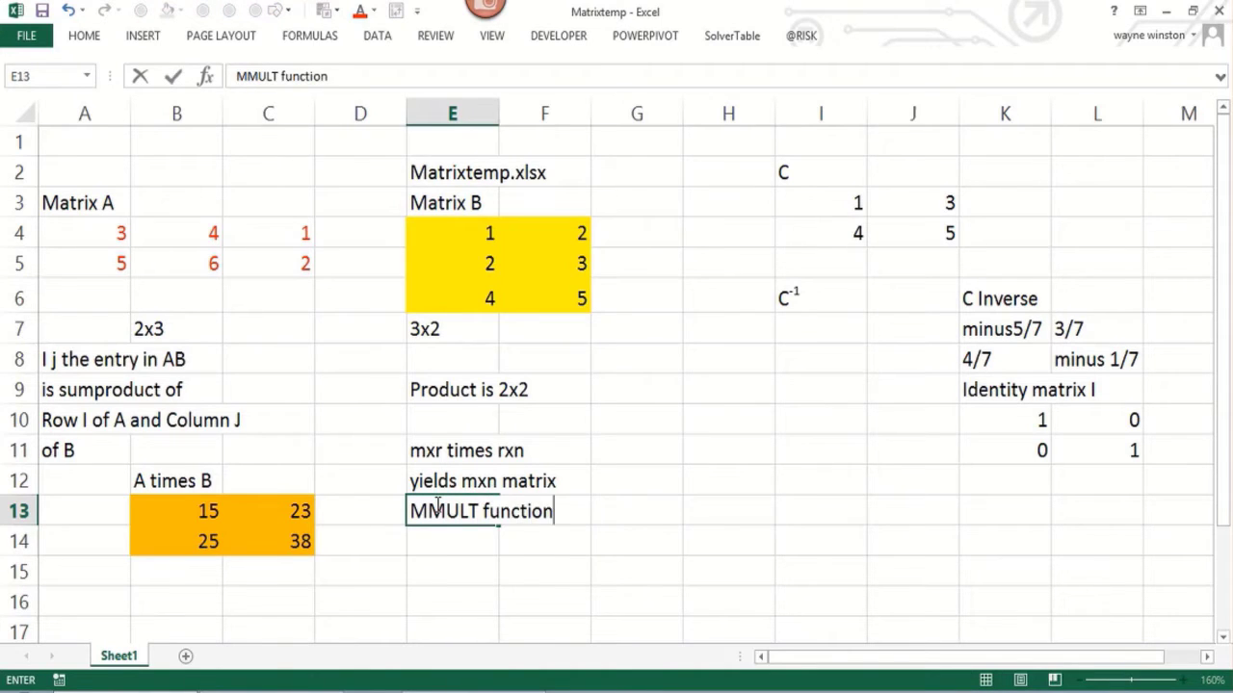
pyautogui.write(' multipl')
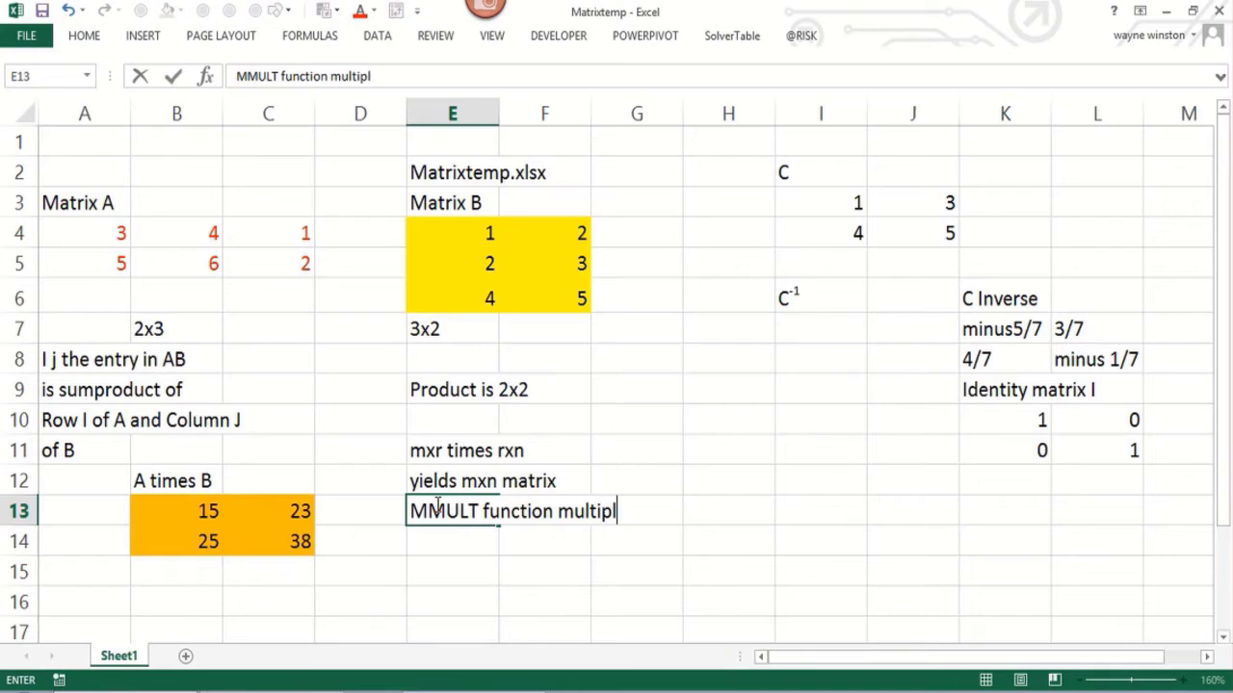
pyautogui.write('ies matrice')
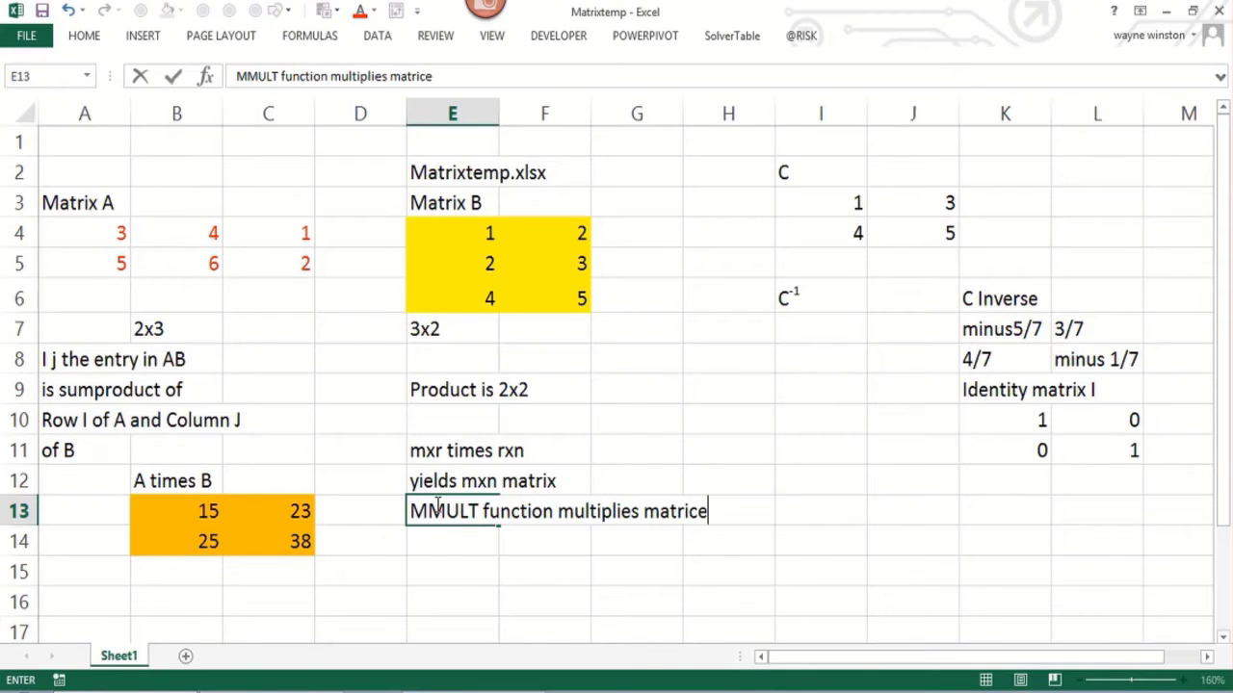
pyautogui.write('s')
pyautogui.press('Return')
pyautogui.press('Return')
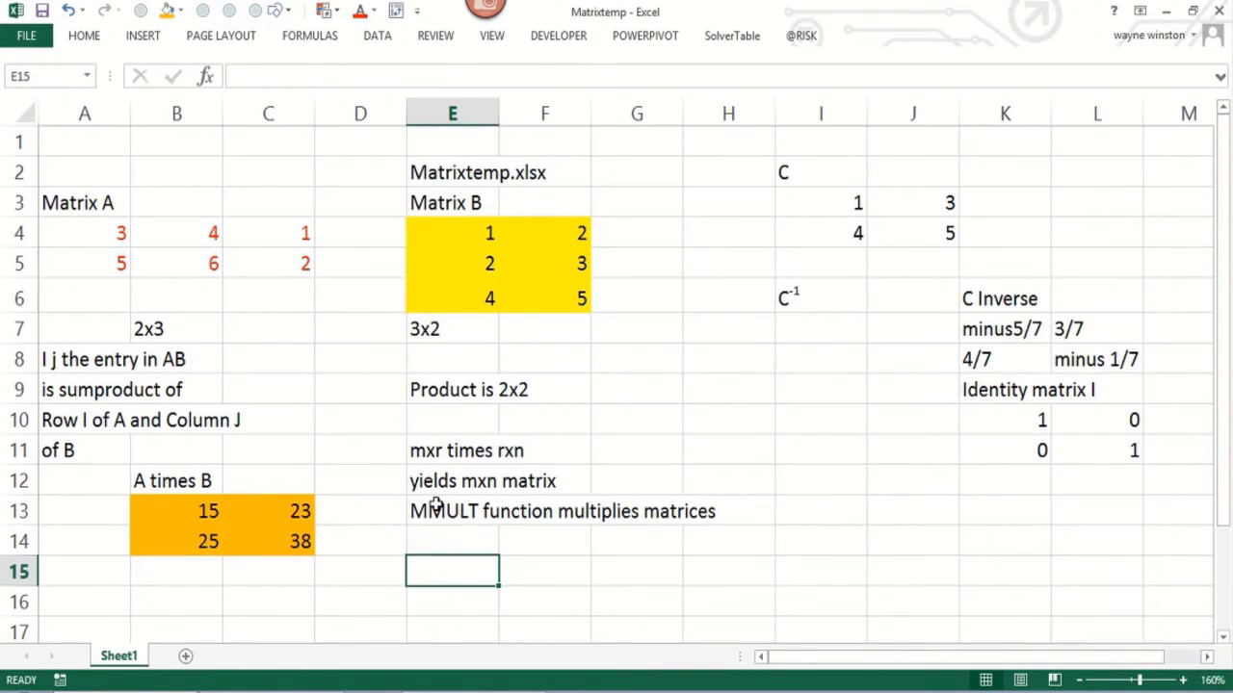
pyautogui.press('Up')
pyautogui.write('Array ')
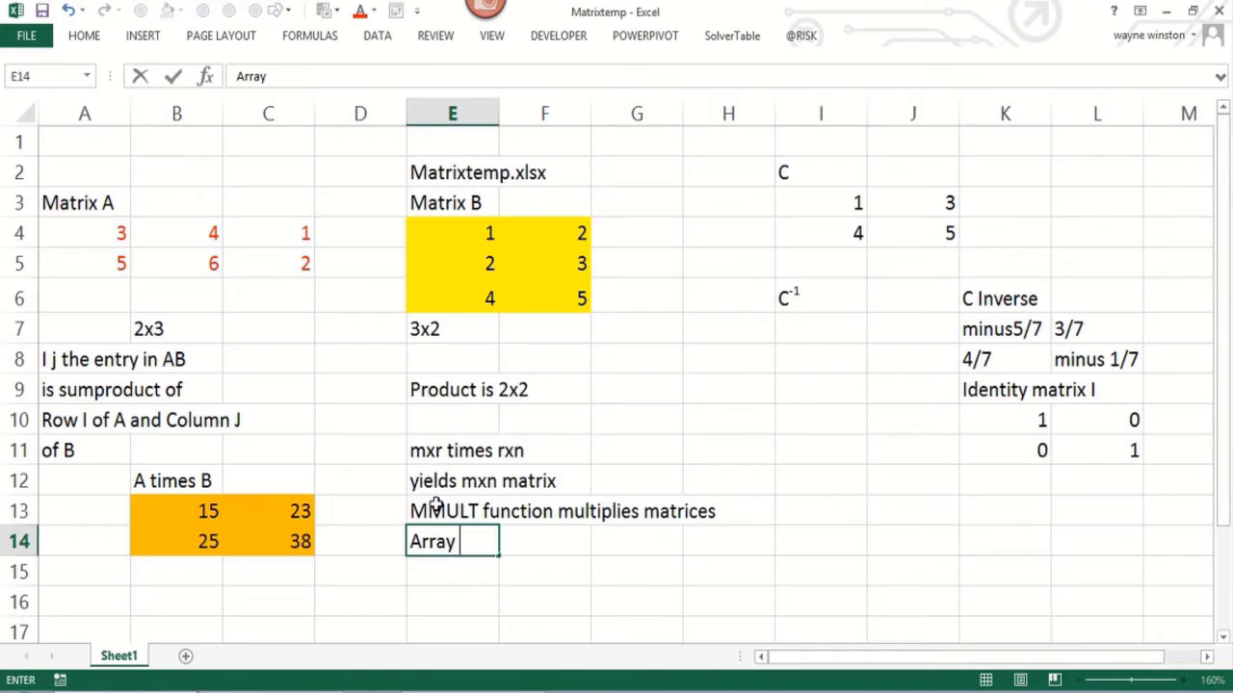
pyautogui.write('function')
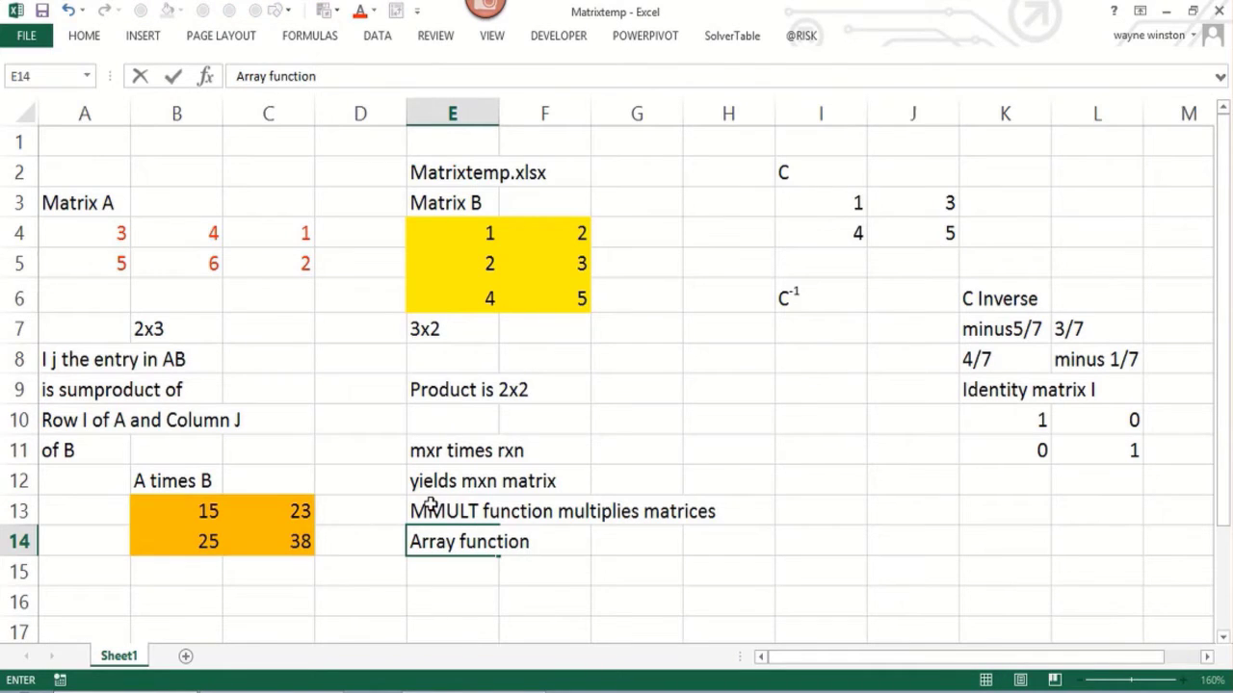
pyautogui.click(174, 262)
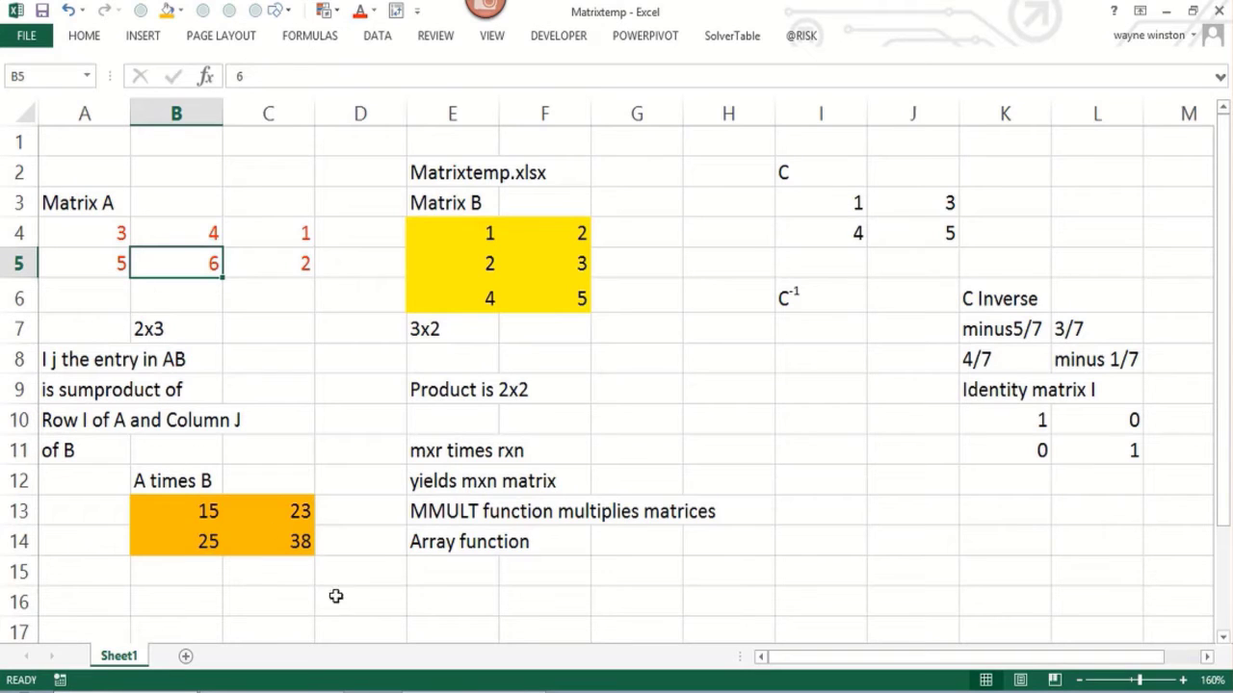
# Step: Enter =MMULT(A4:C5,E4:F6) as an array formula across E15:F16
pyautogui.moveTo(449, 566); pyautogui.dragTo(537, 606)
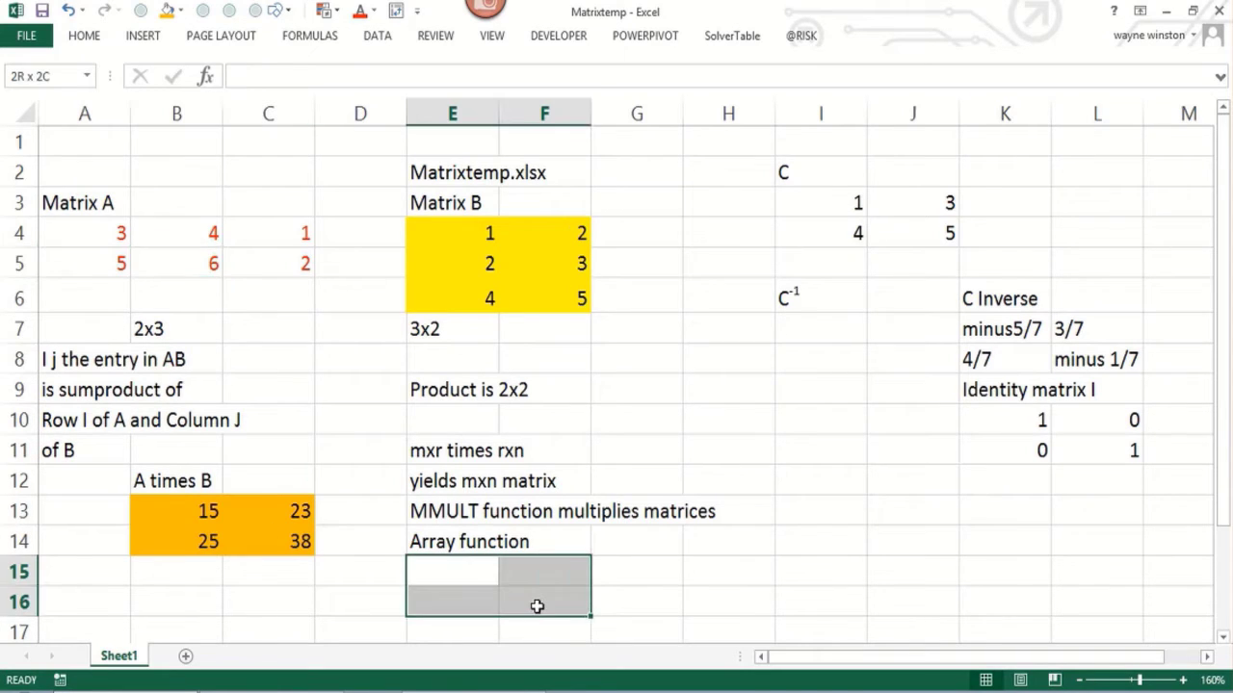
pyautogui.write('=mmu')
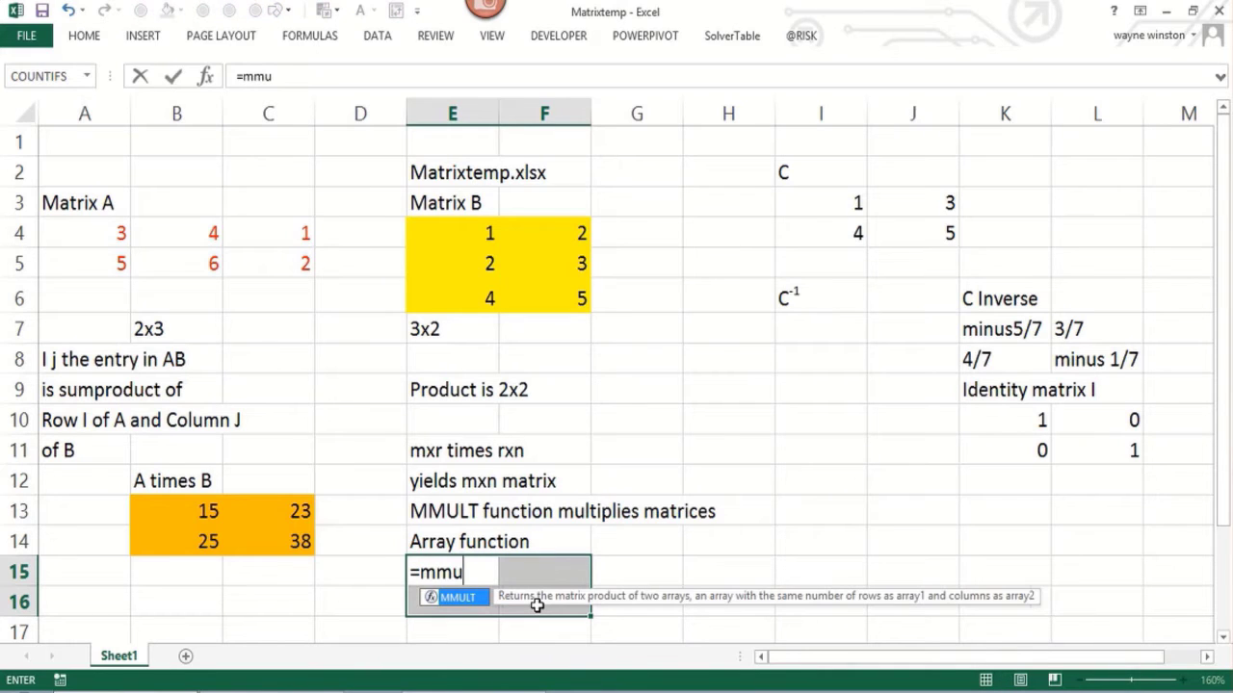
pyautogui.write('lt(')
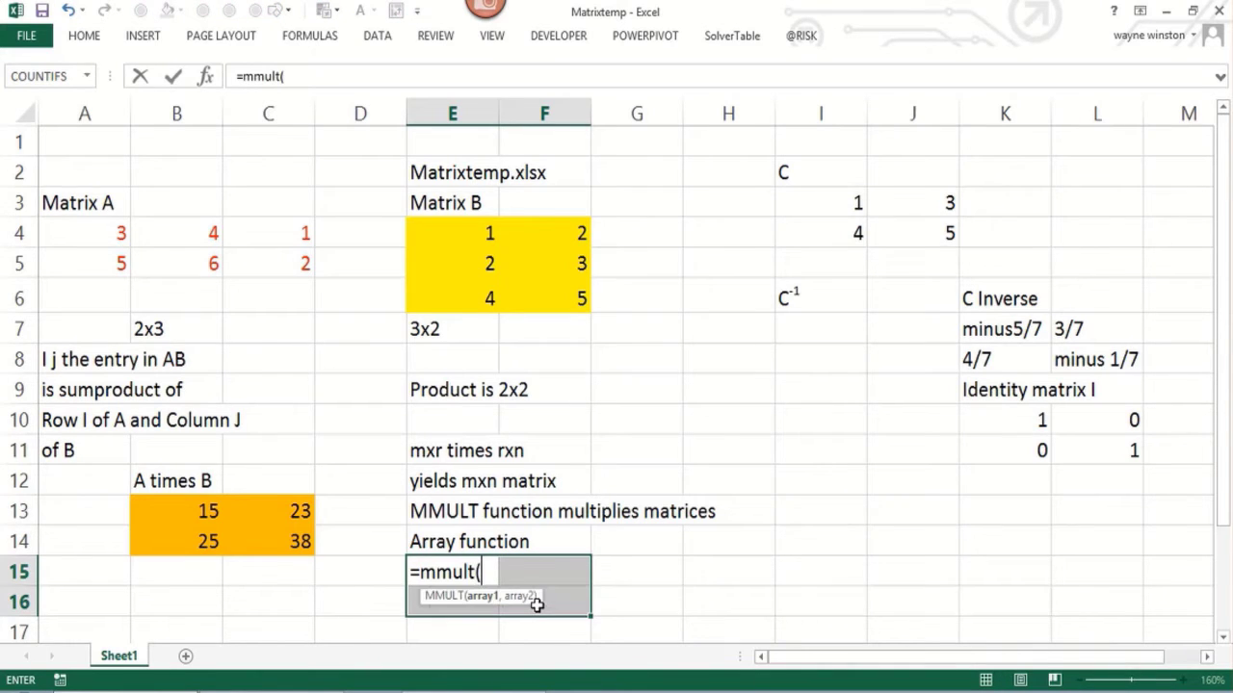
pyautogui.click(77, 232)
pyautogui.moveTo(77, 232); pyautogui.dragTo(264, 254)
pyautogui.write(',')
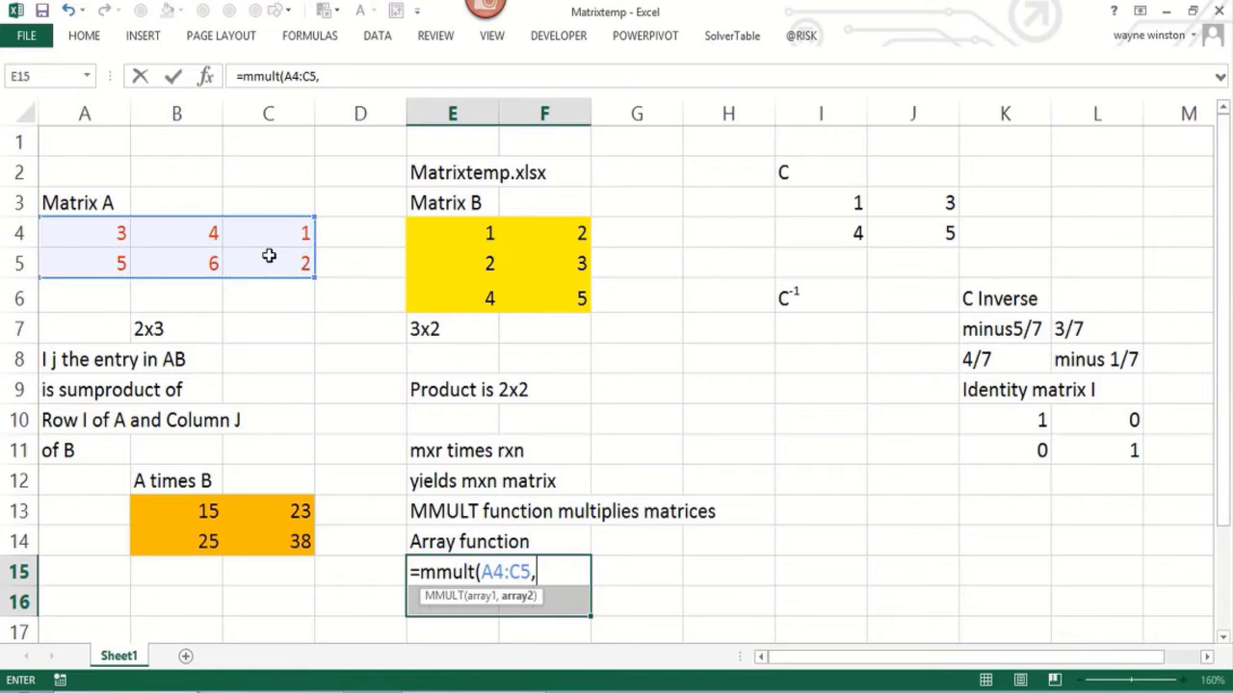
pyautogui.moveTo(432, 234); pyautogui.dragTo(548, 303)
pyautogui.write(')')
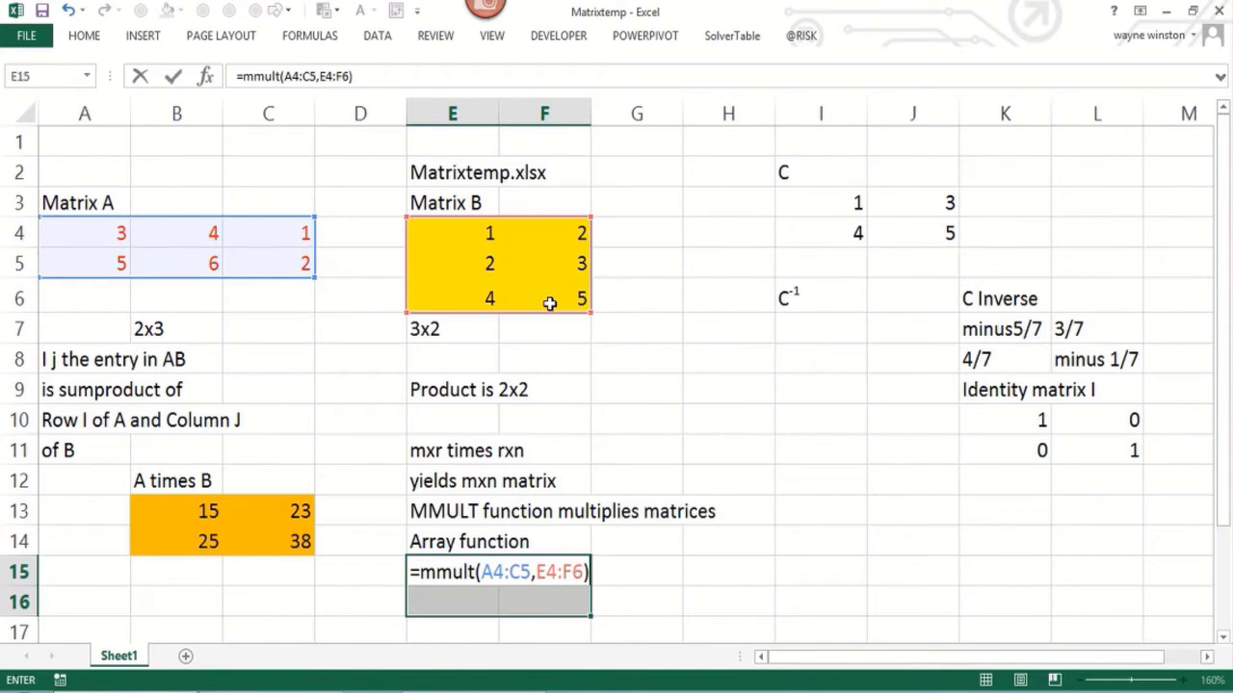
pyautogui.hotkey('ctrl', 'shift', 'Return')
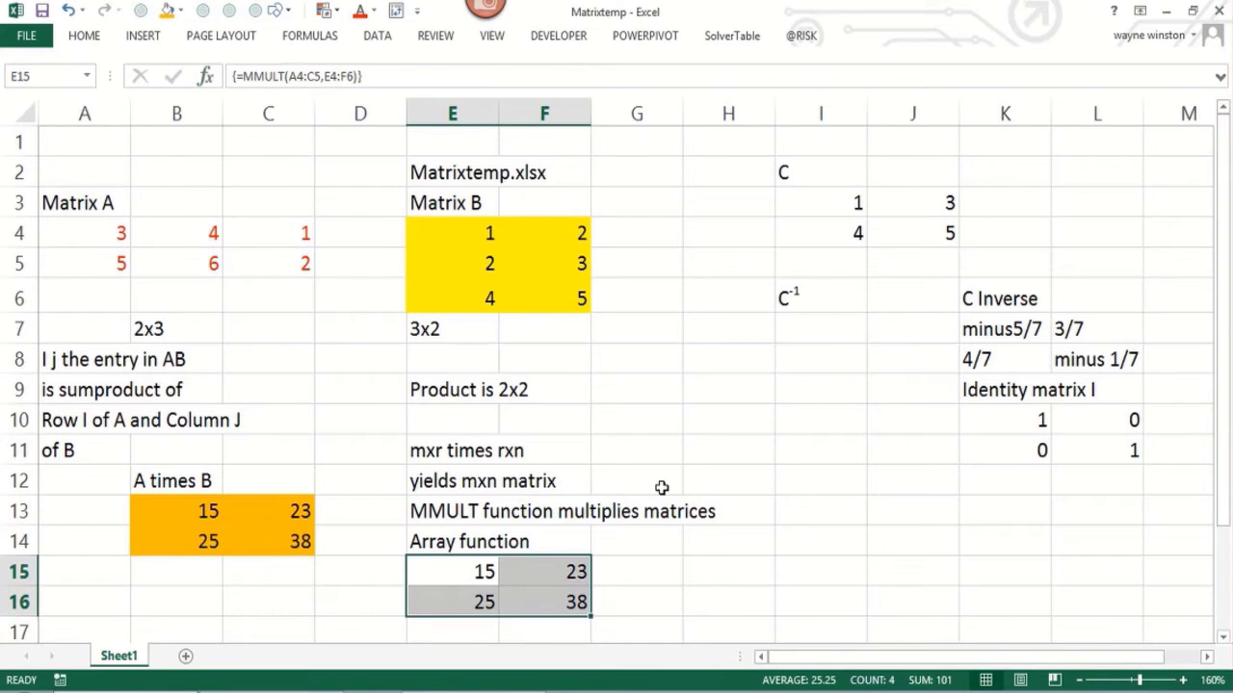
# Step: Try deleting one MMULT result cell, dismiss the array warning, and select matrix C
pyautogui.click(739, 434)
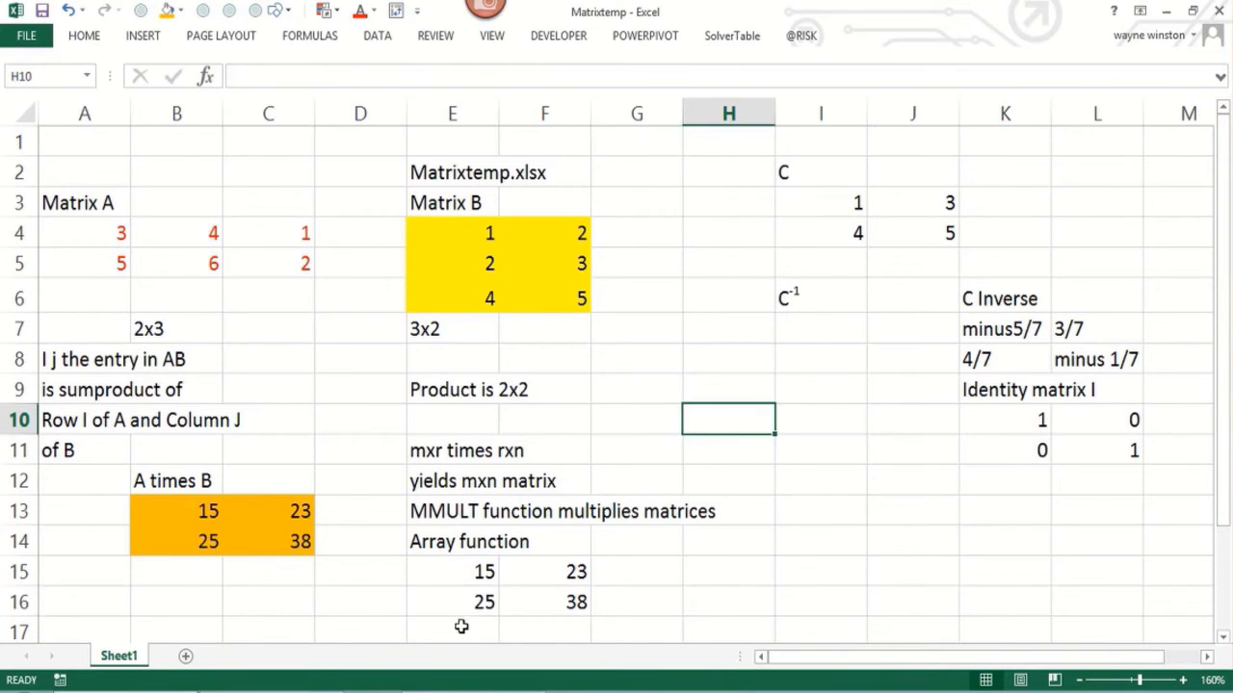
pyautogui.click(438, 577)
pyautogui.press('Delete')
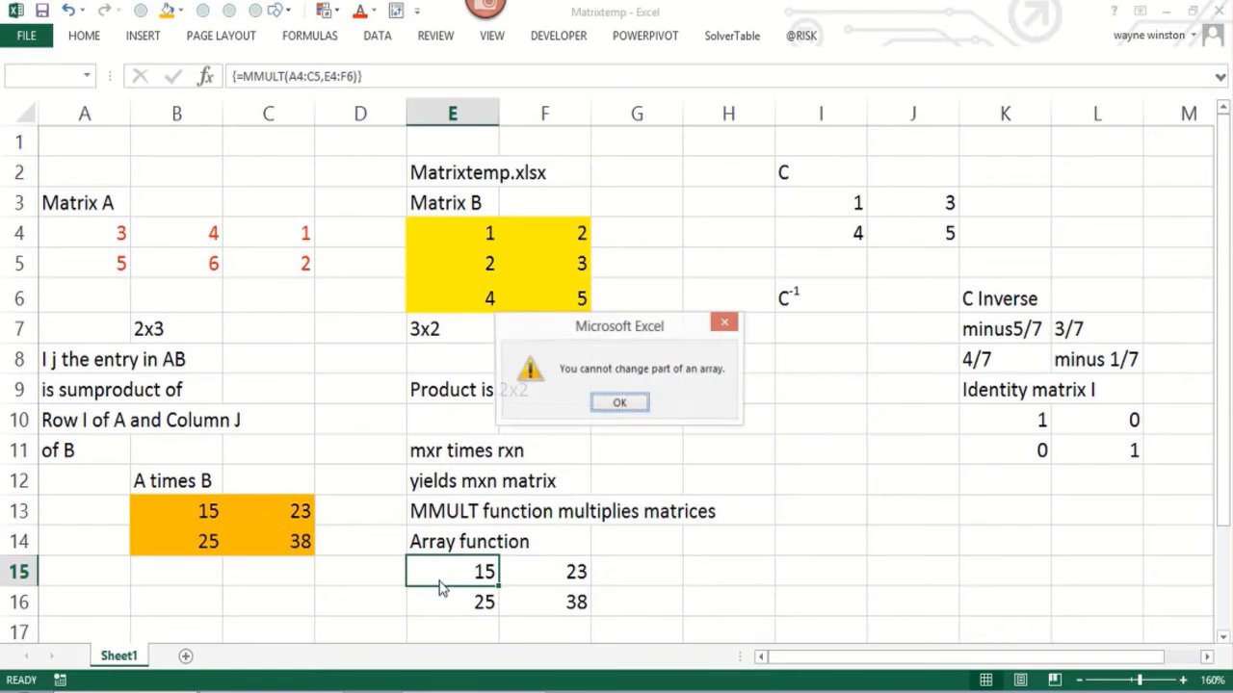
pyautogui.press('Return')
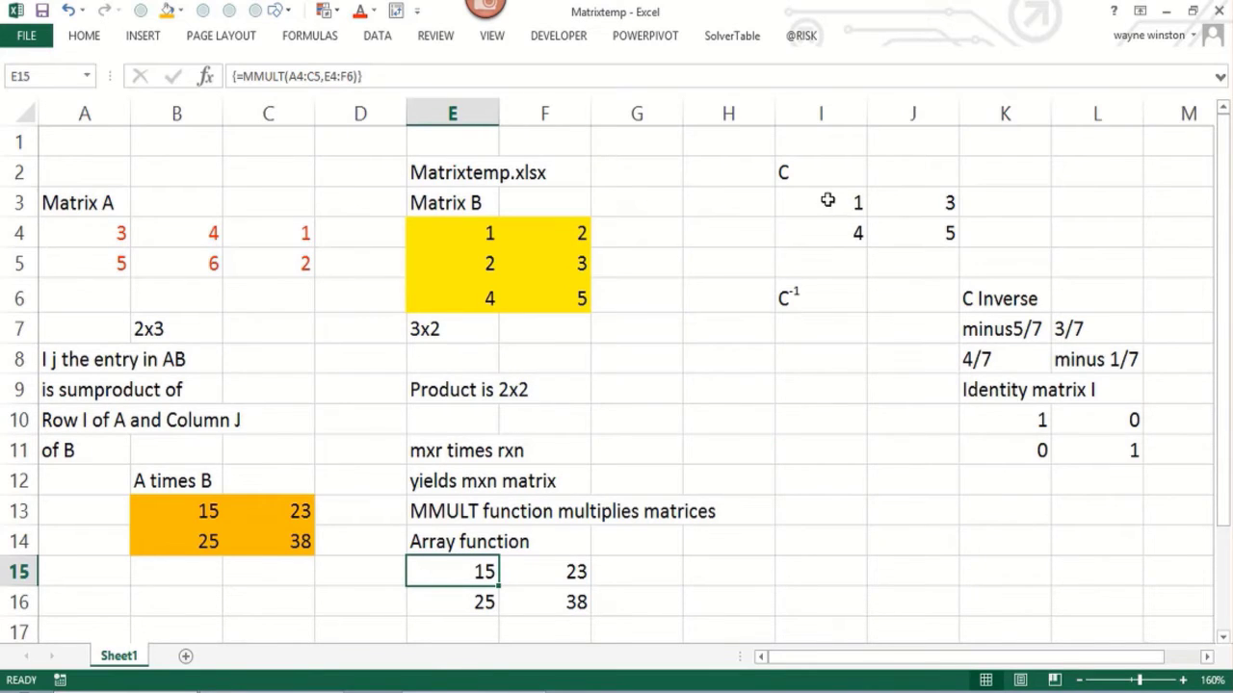
pyautogui.moveTo(834, 201); pyautogui.dragTo(900, 202)
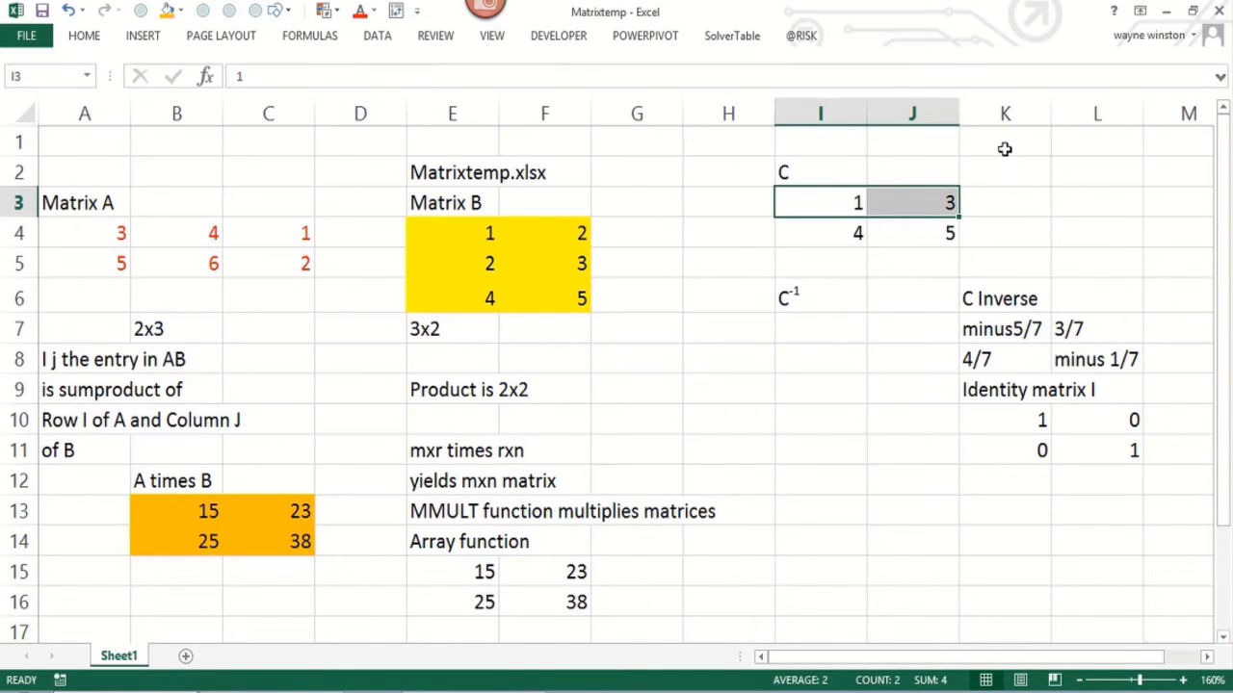
# Step: Enter 'Only Square Inverses have inverses', 'multiplicative inverse of 5 is 1/5' and 'bevcause 5*1/5=5' in K1, L2, L3
pyautogui.click(1002, 147)
pyautogui.write('Only')
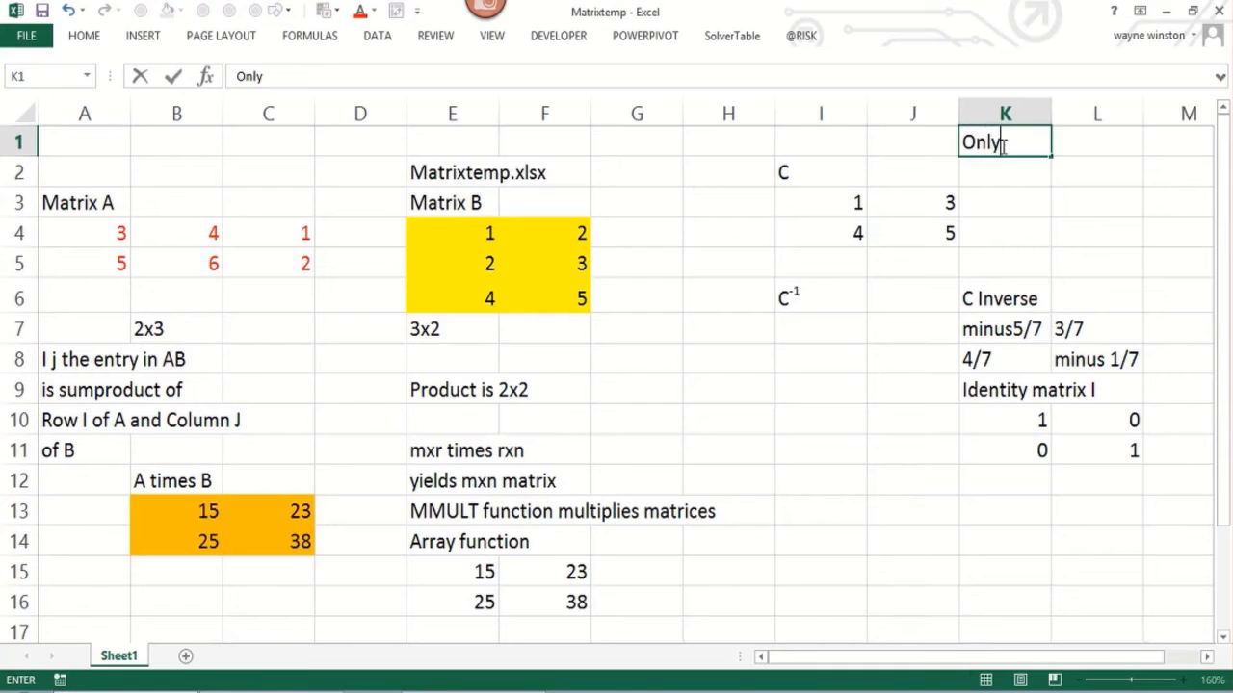
pyautogui.write(' Square I')
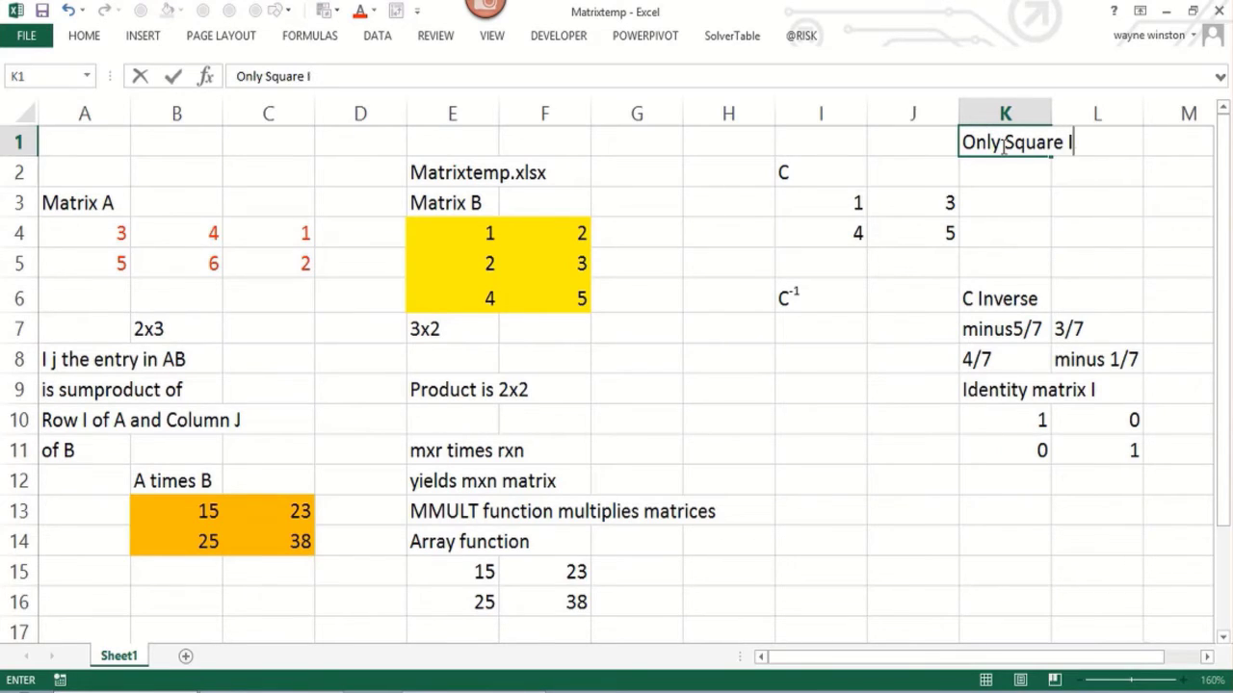
pyautogui.write('nverses have ')
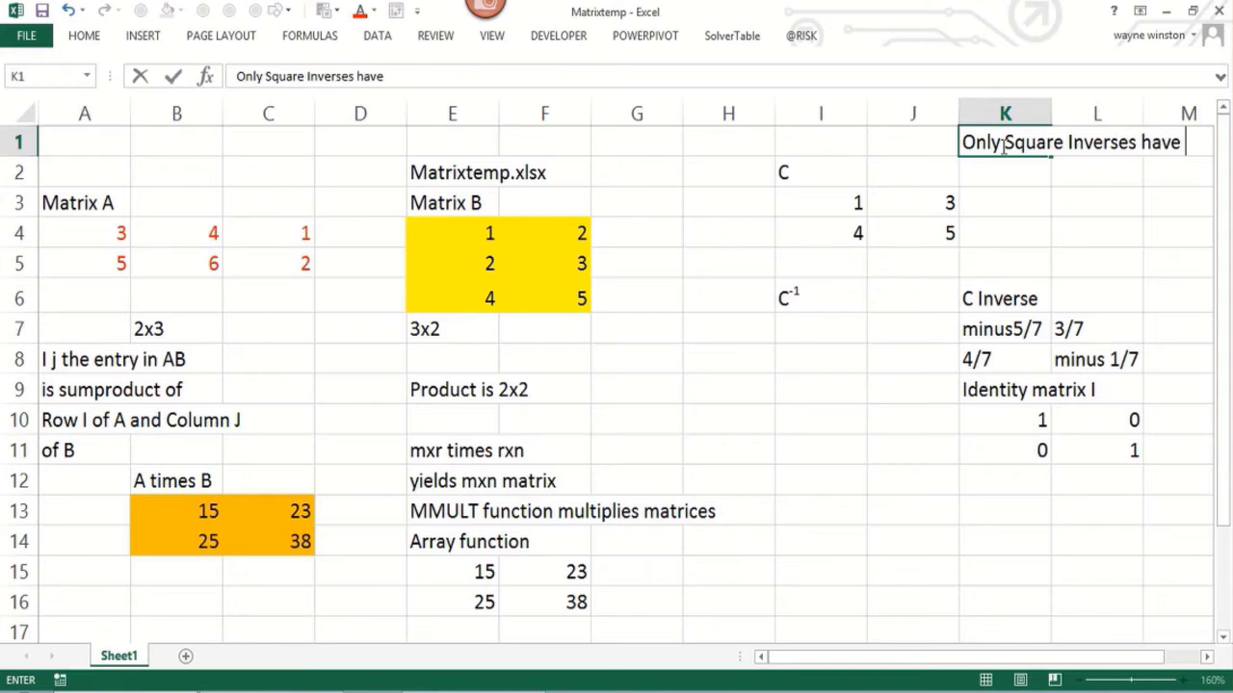
pyautogui.write('inverses')
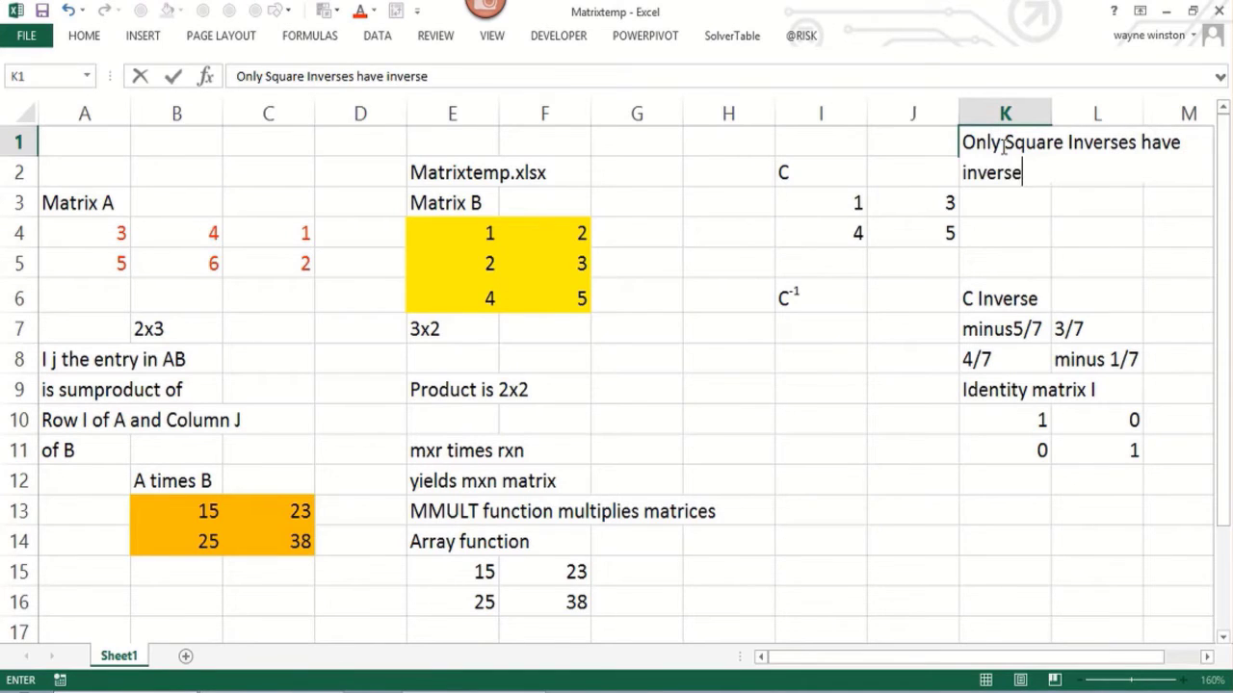
pyautogui.press('Return')
pyautogui.press('Right')
pyautogui.hscroll(2, 1002, 144)
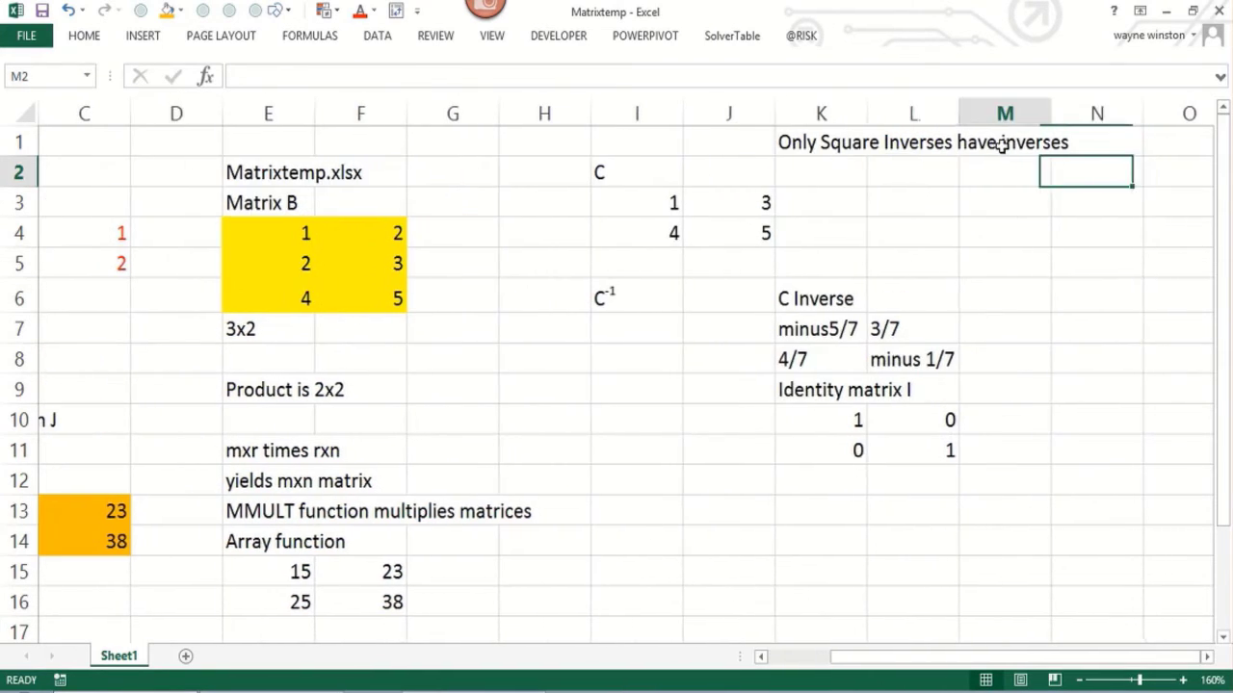
pyautogui.write('multi')
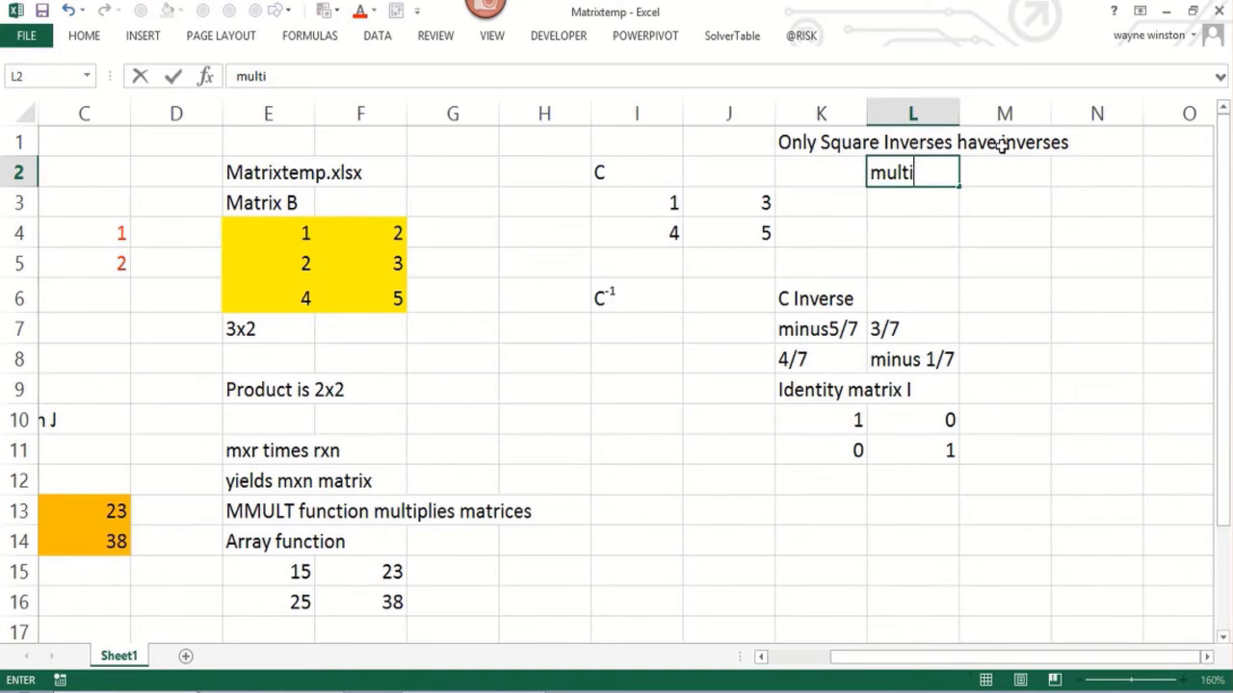
pyautogui.write('plicative i')
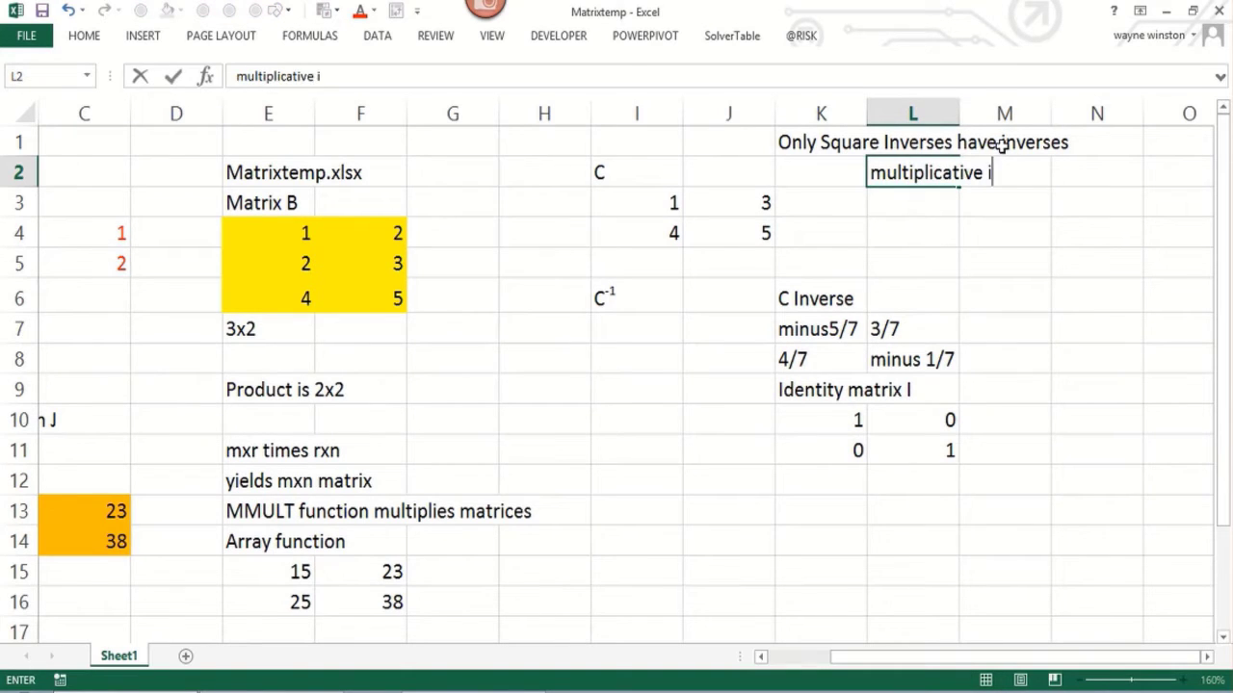
pyautogui.write('nverse of 5 is')
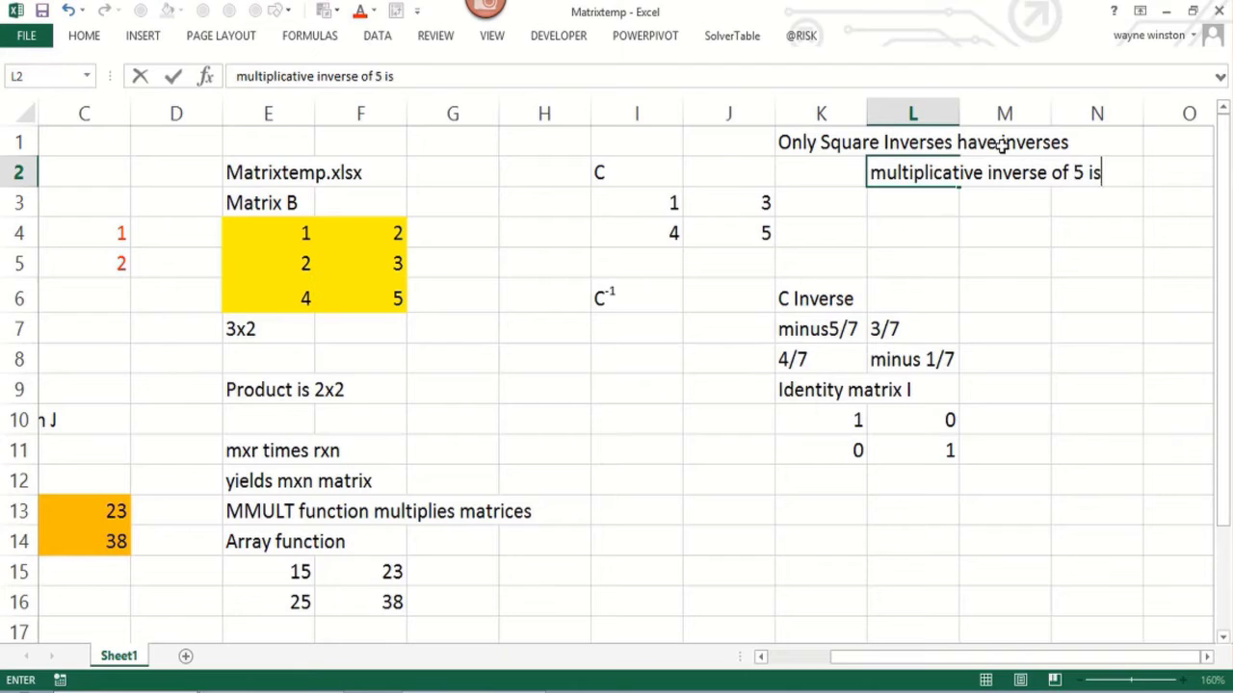
pyautogui.write(' 1/5')
pyautogui.press('Return')
pyautogui.write('be')
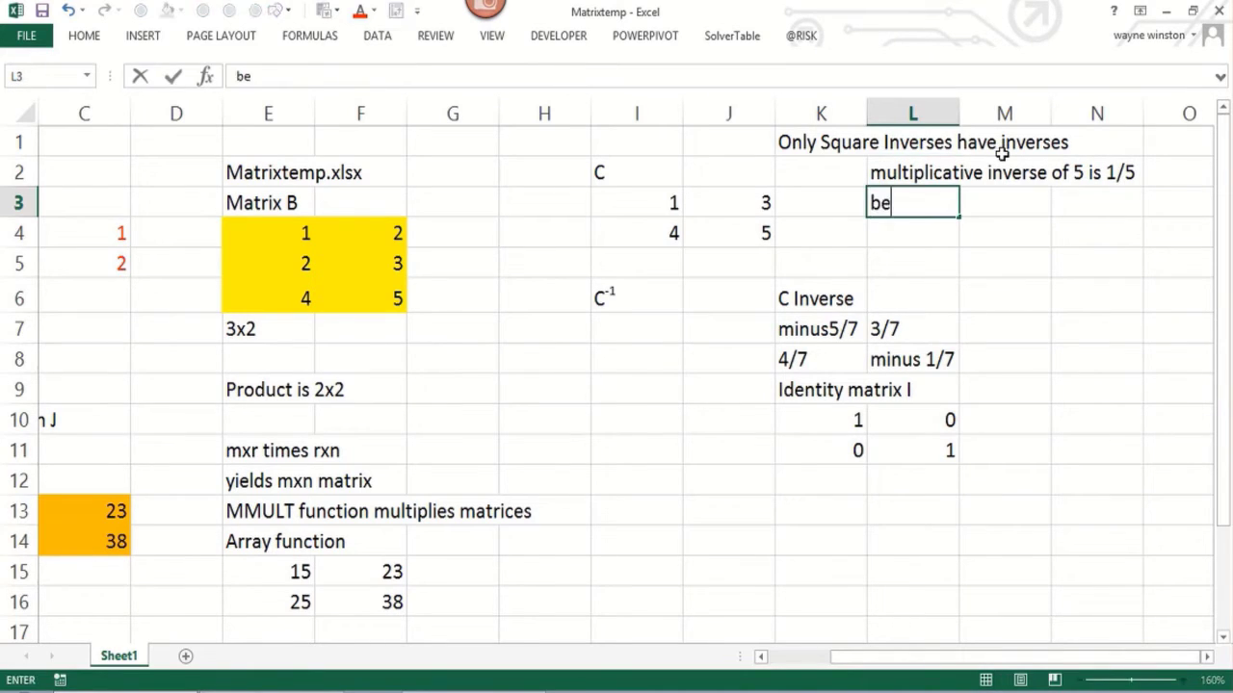
pyautogui.write('vcause 5*1')
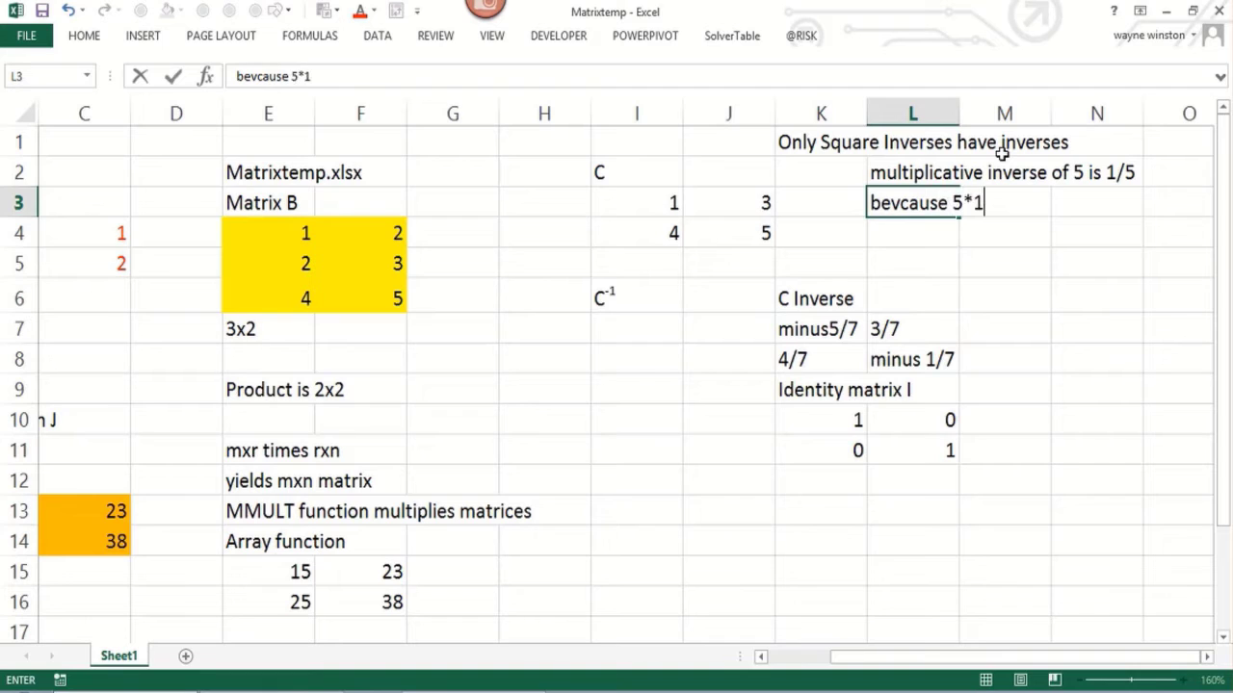
pyautogui.write('/5=5')
pyautogui.press('Return')
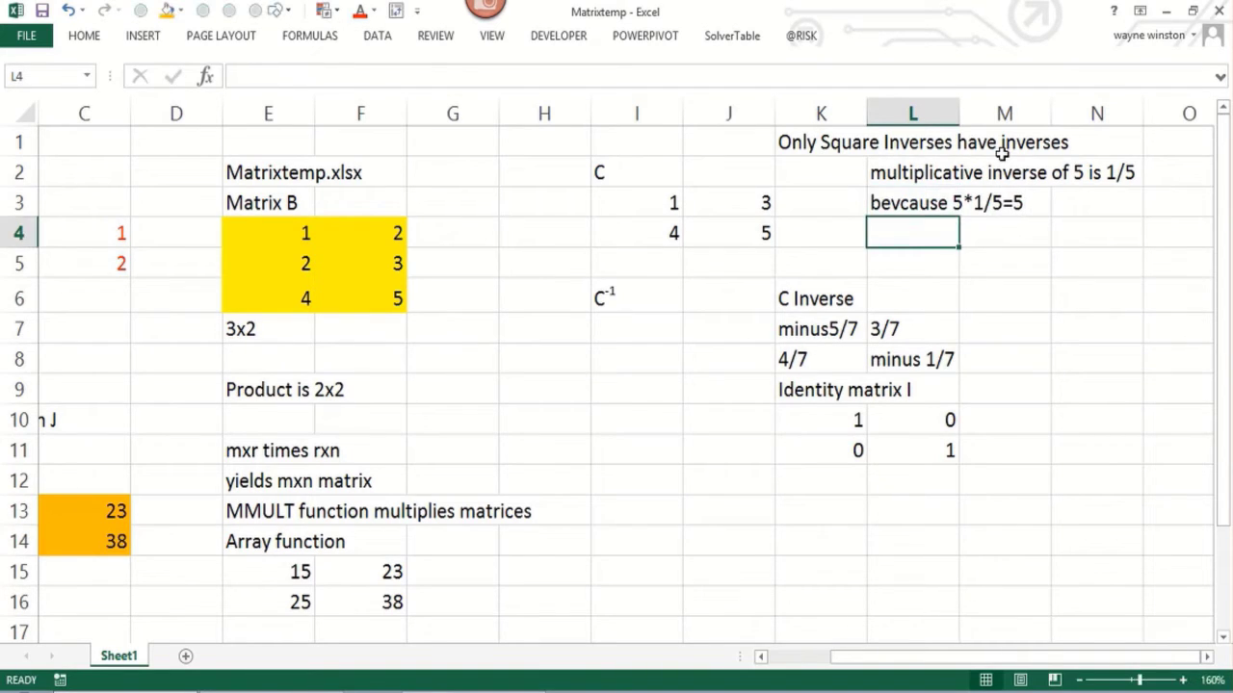
# Step: Fix the typo in L3 so it reads 'because 5*1/5=5'
pyautogui.press('Up')
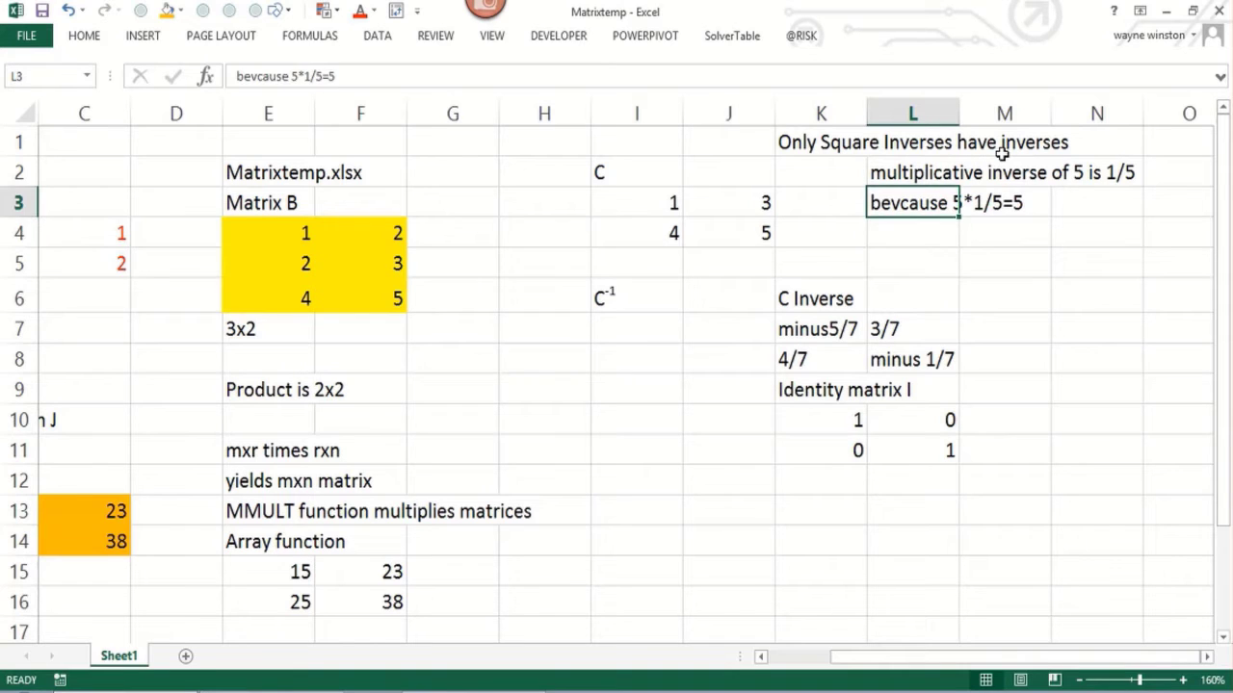
pyautogui.press('F2')
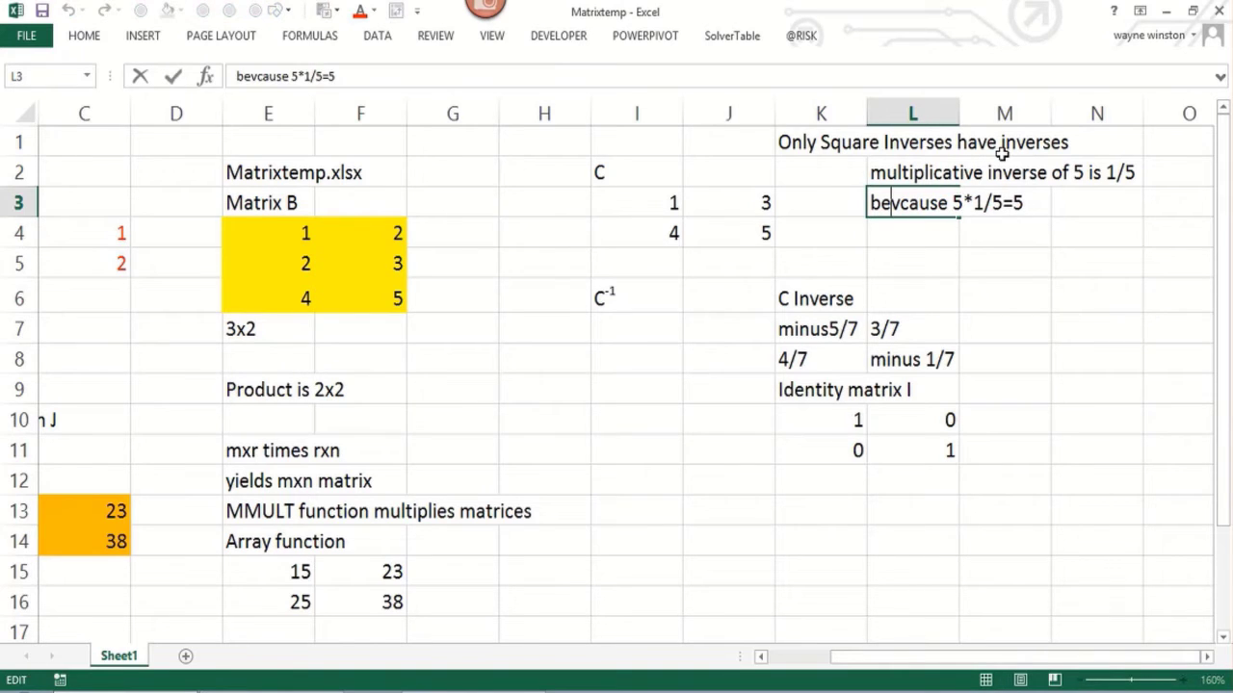
pyautogui.press('Delete')
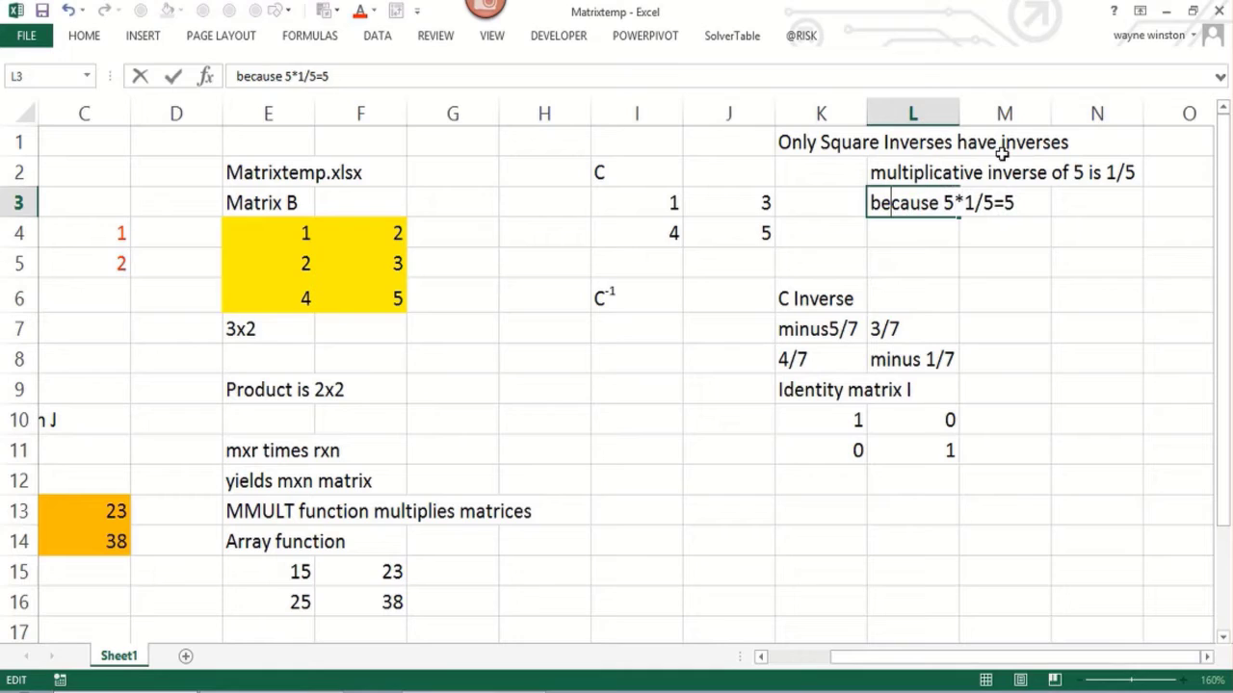
pyautogui.press('Return')
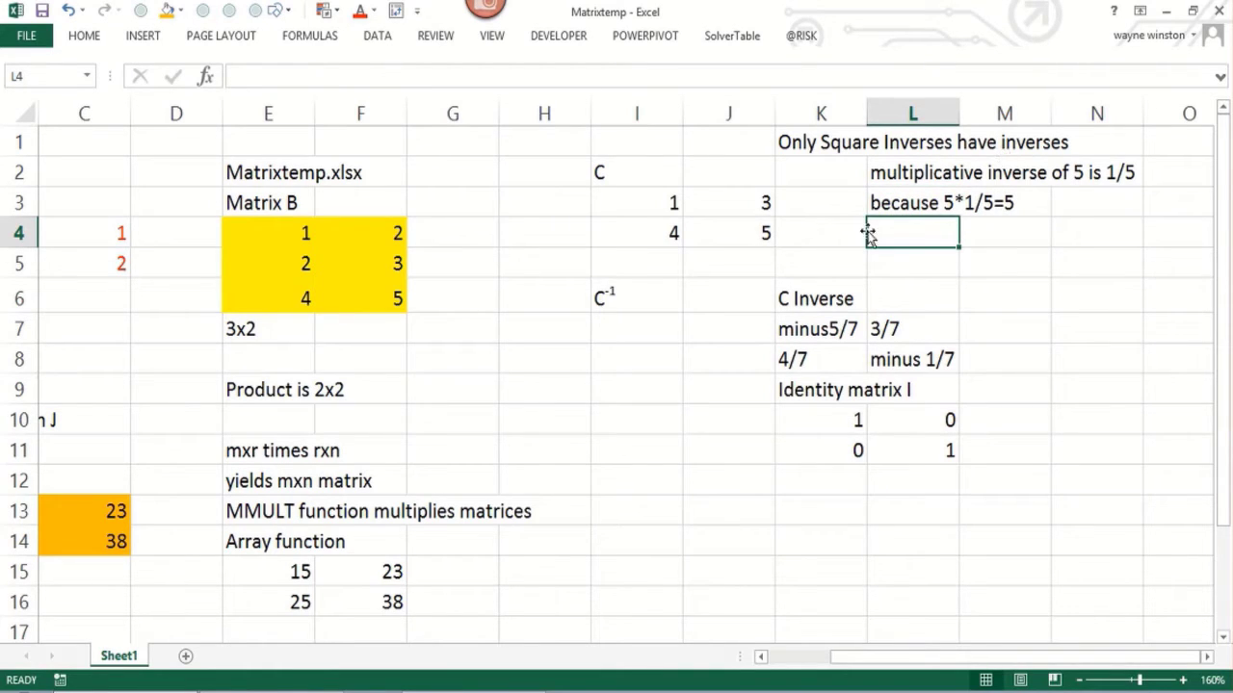
# Step: Label matrix C's size as 2x2 in I1
pyautogui.click(630, 198)
pyautogui.moveTo(651, 199); pyautogui.dragTo(719, 223)
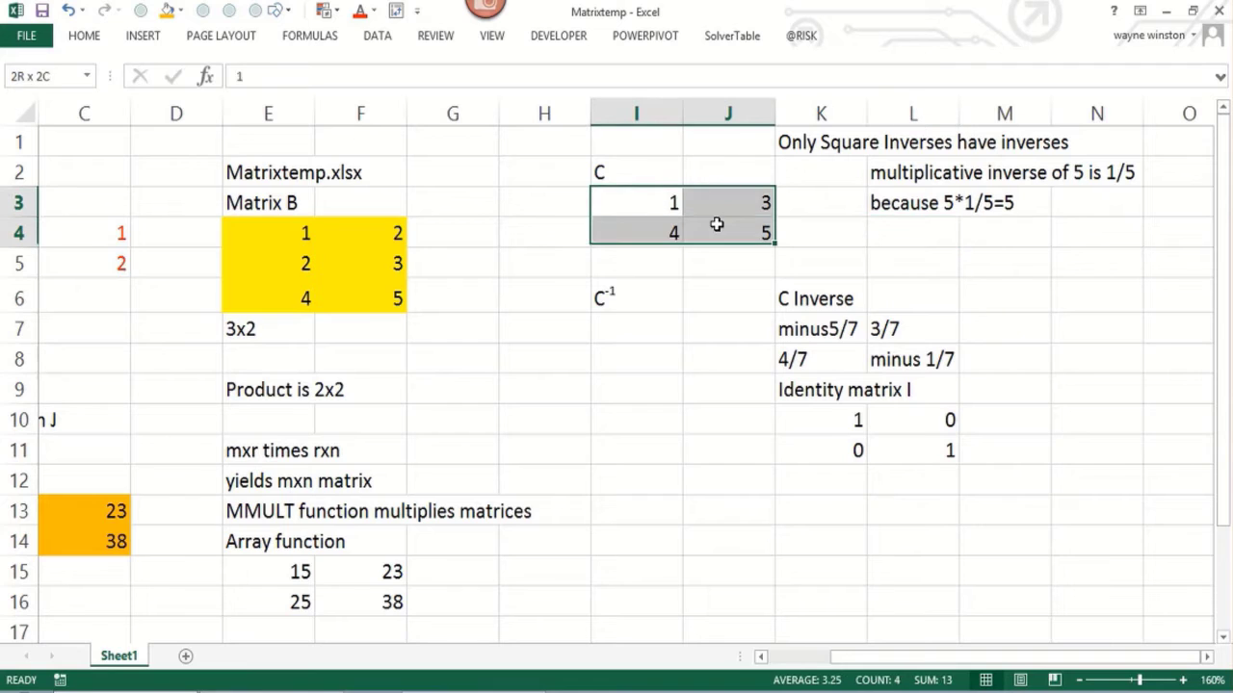
pyautogui.click(628, 140)
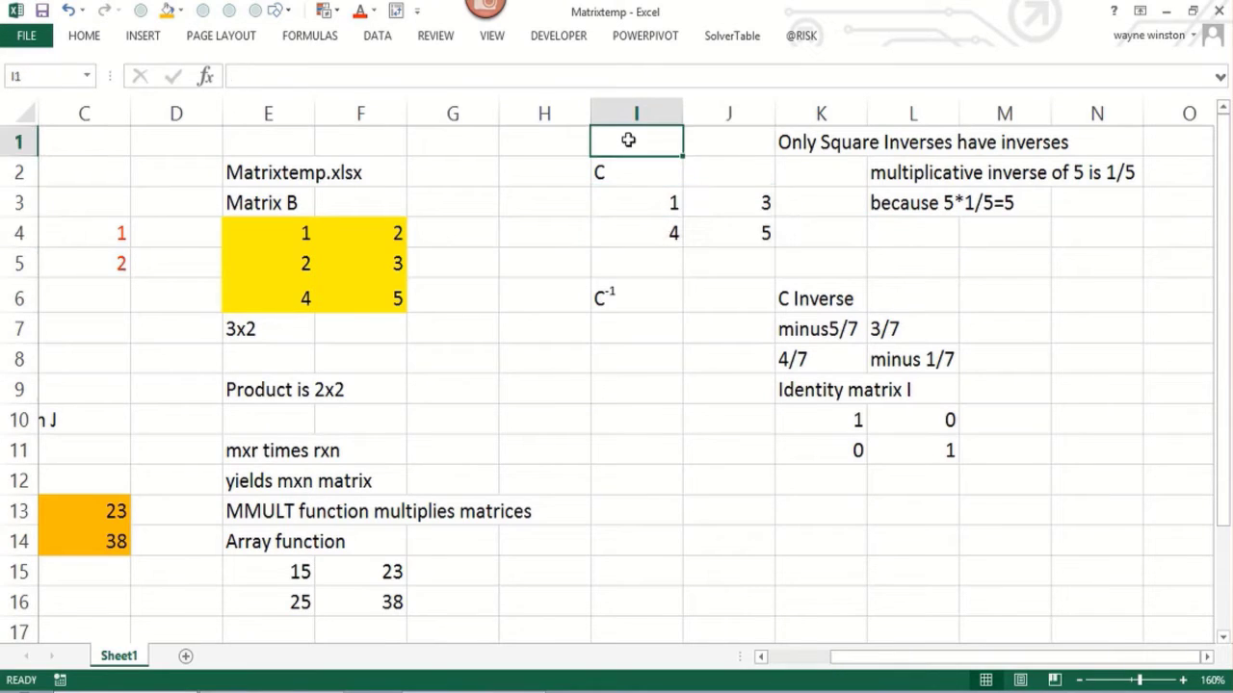
pyautogui.write('2x2')
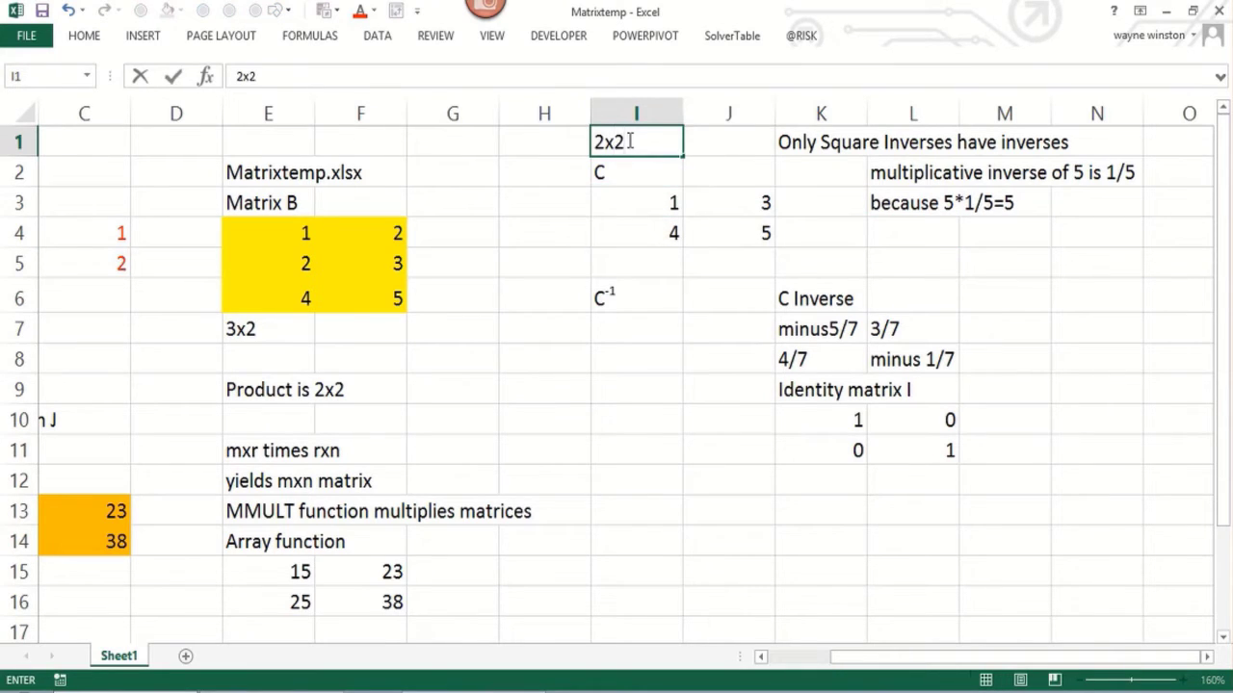
pyautogui.press('Return')
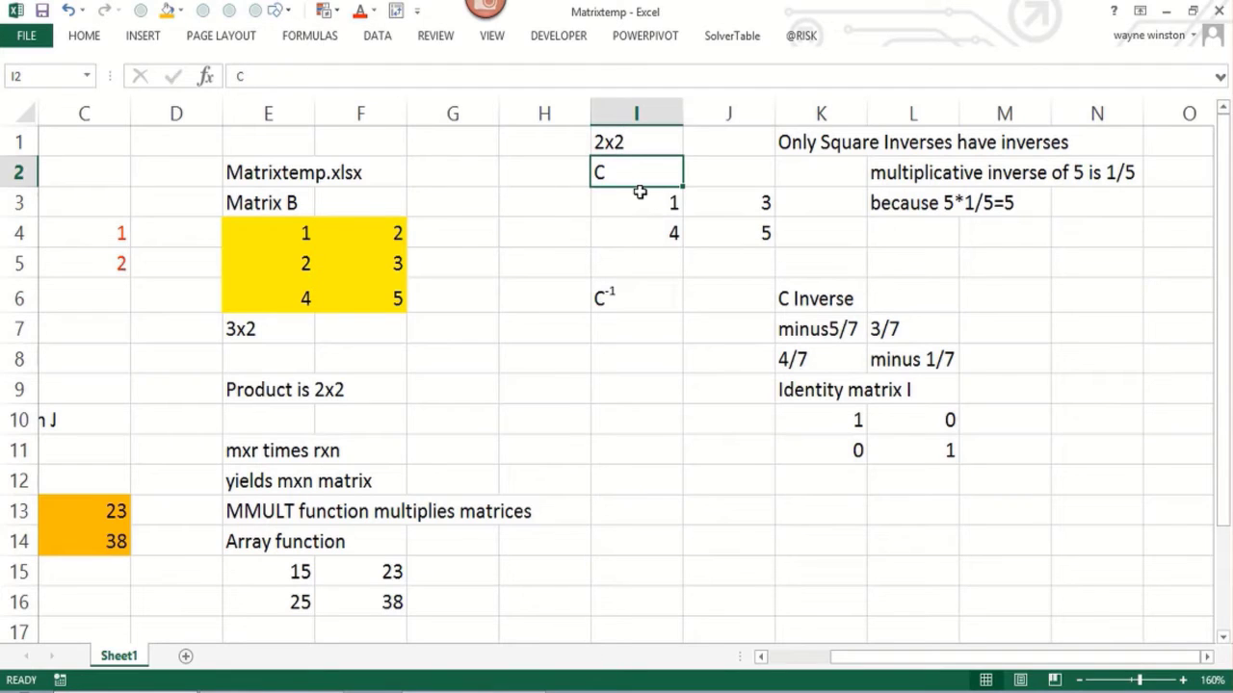
# Step: Point out matrix C's first and last entries and the identity matrix's 1s and 0s
pyautogui.click(649, 202)
pyautogui.click(761, 231)
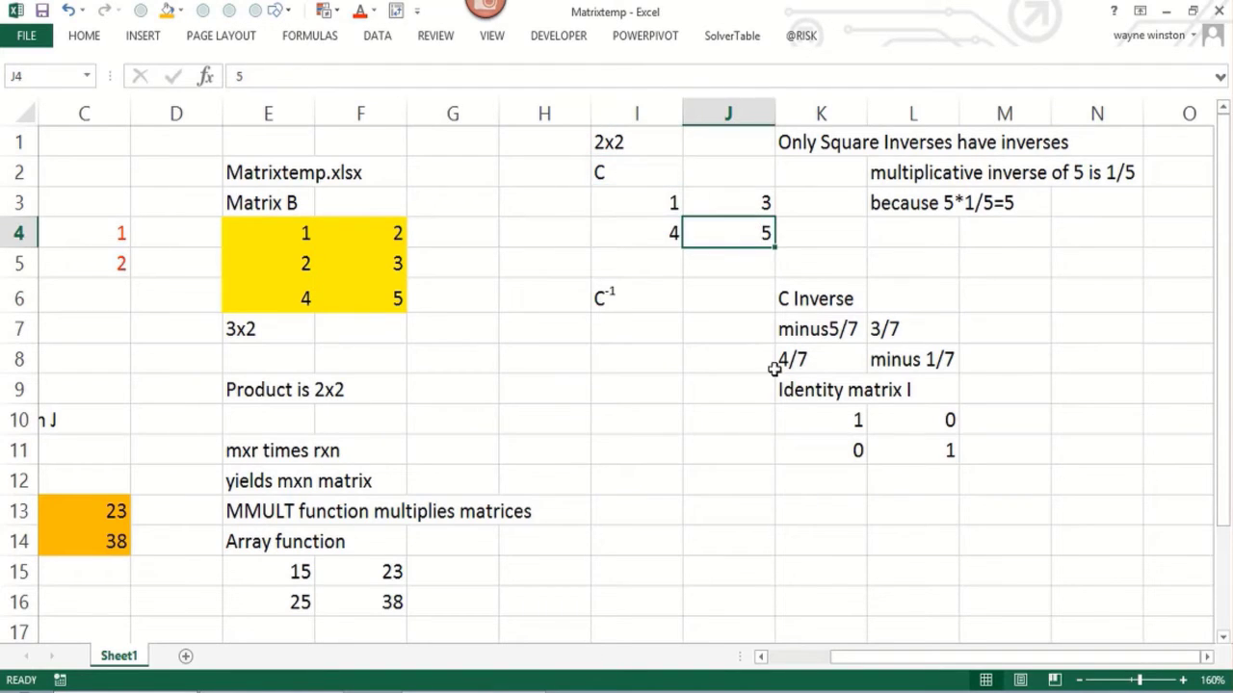
pyautogui.click(835, 449)
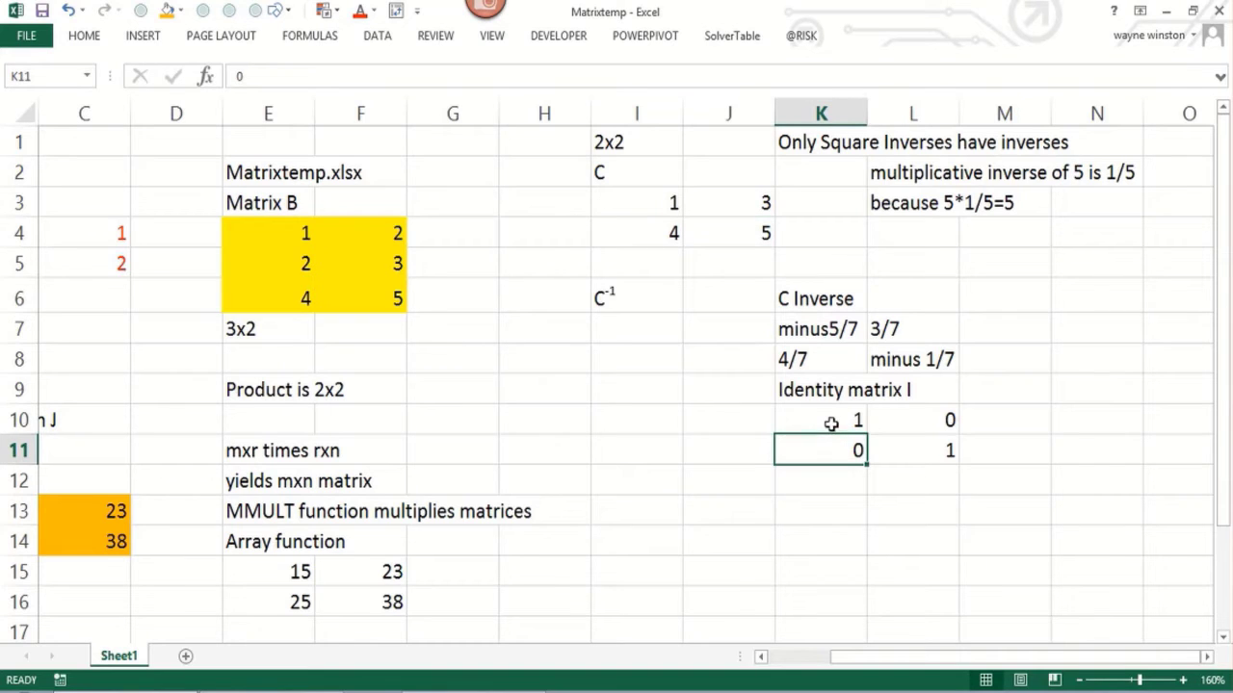
pyautogui.click(830, 422)
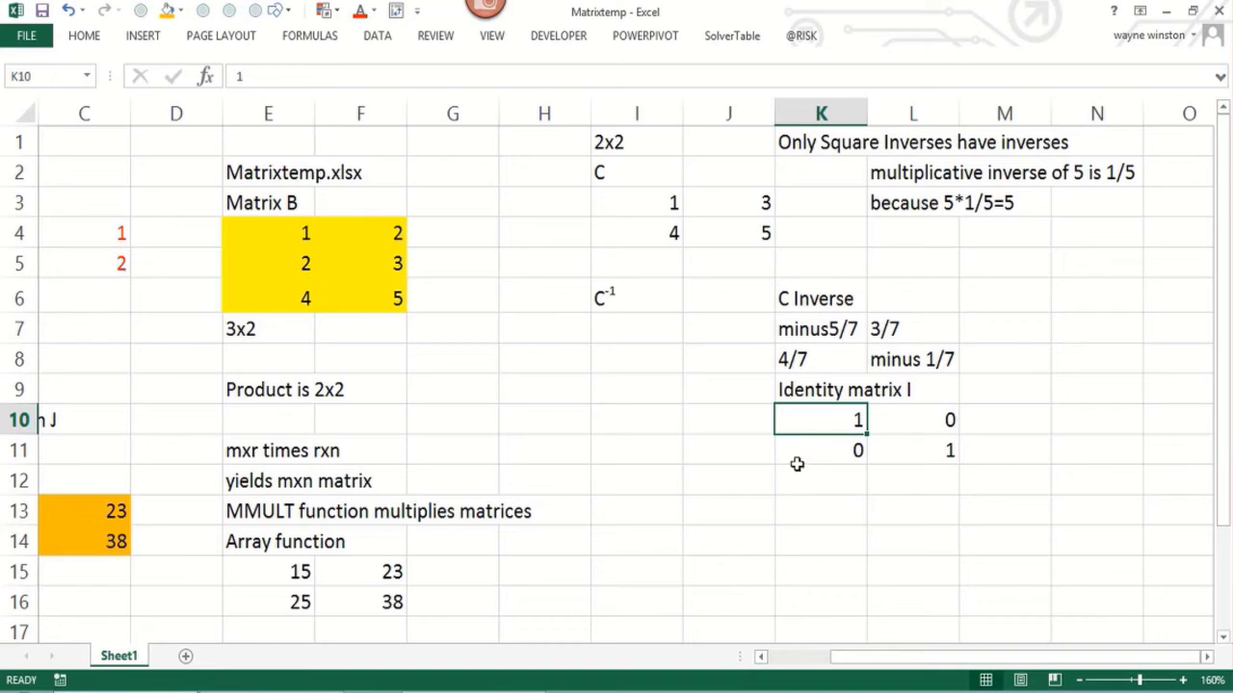
# Step: Enter A*I*A in K13 and I*A=A below it, then select matrix C's values
pyautogui.click(807, 511)
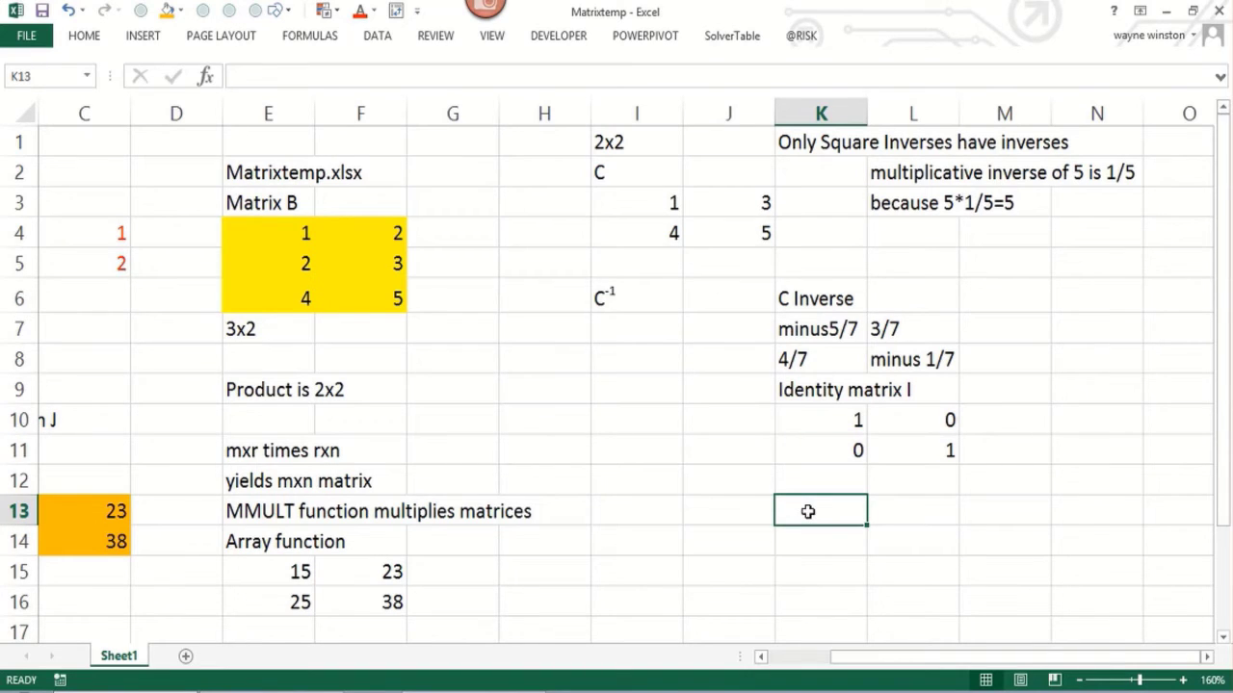
pyautogui.write('A')
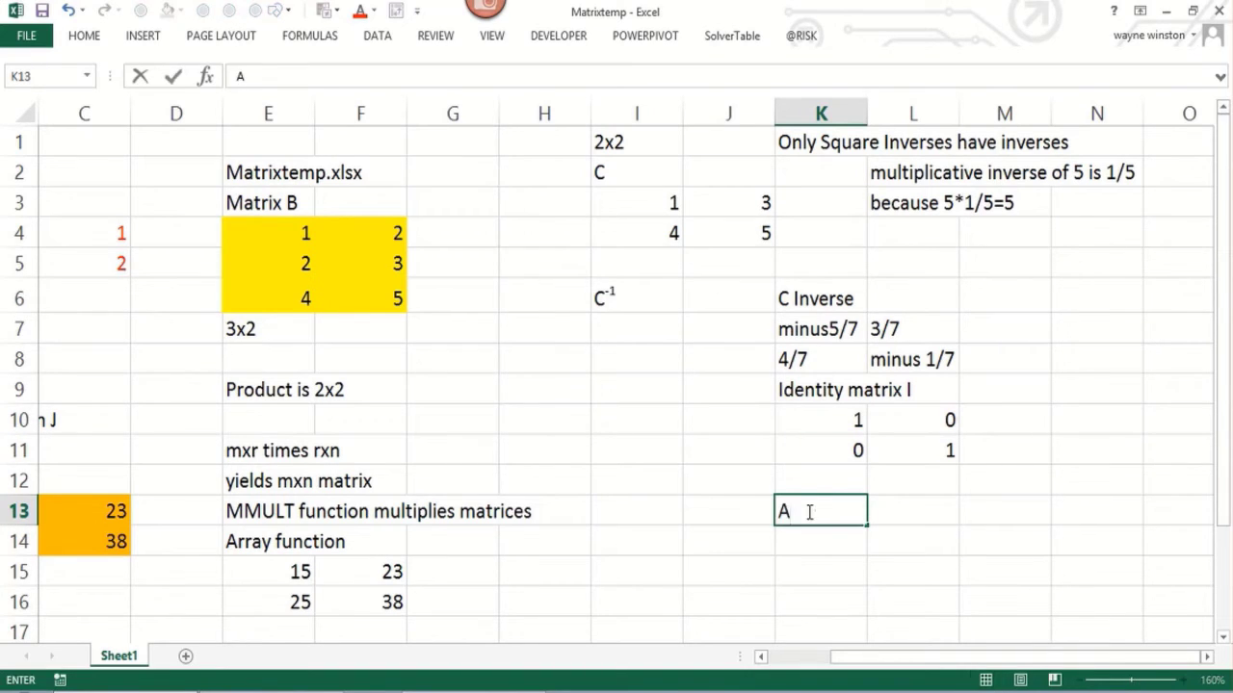
pyautogui.write('*')
pyautogui.write('I*A')
pyautogui.press('Return')
pyautogui.write('I')
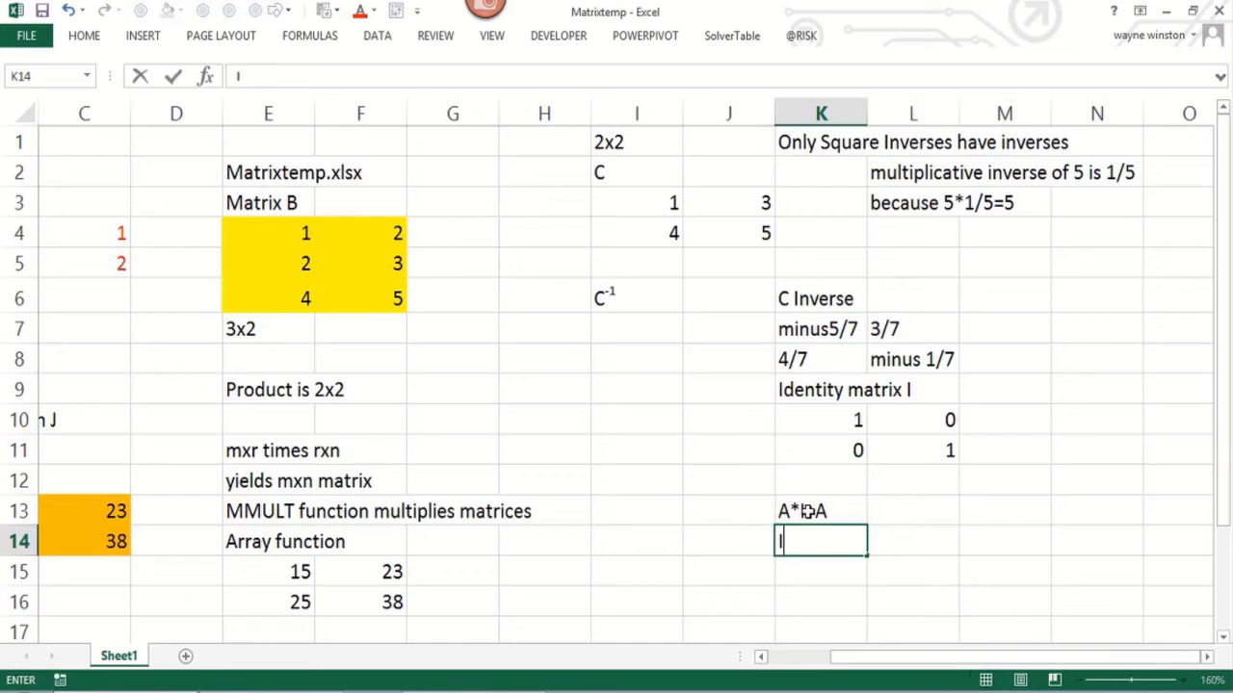
pyautogui.write('*A=A')
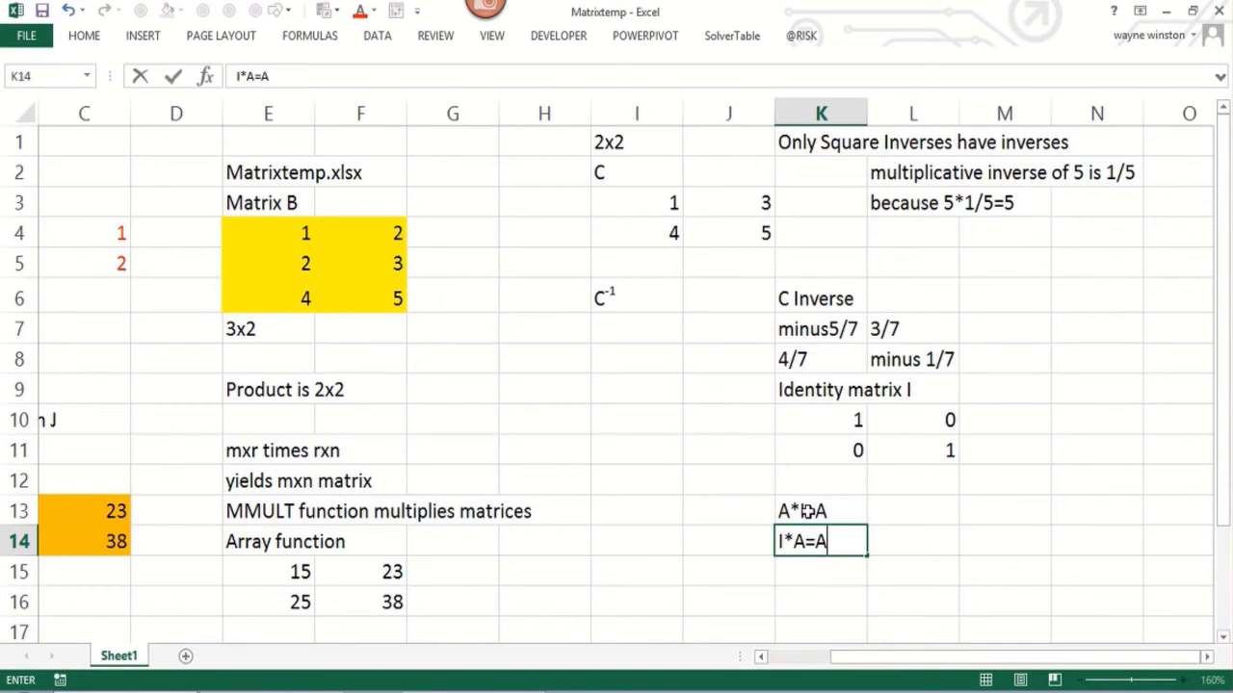
pyautogui.press('Return')
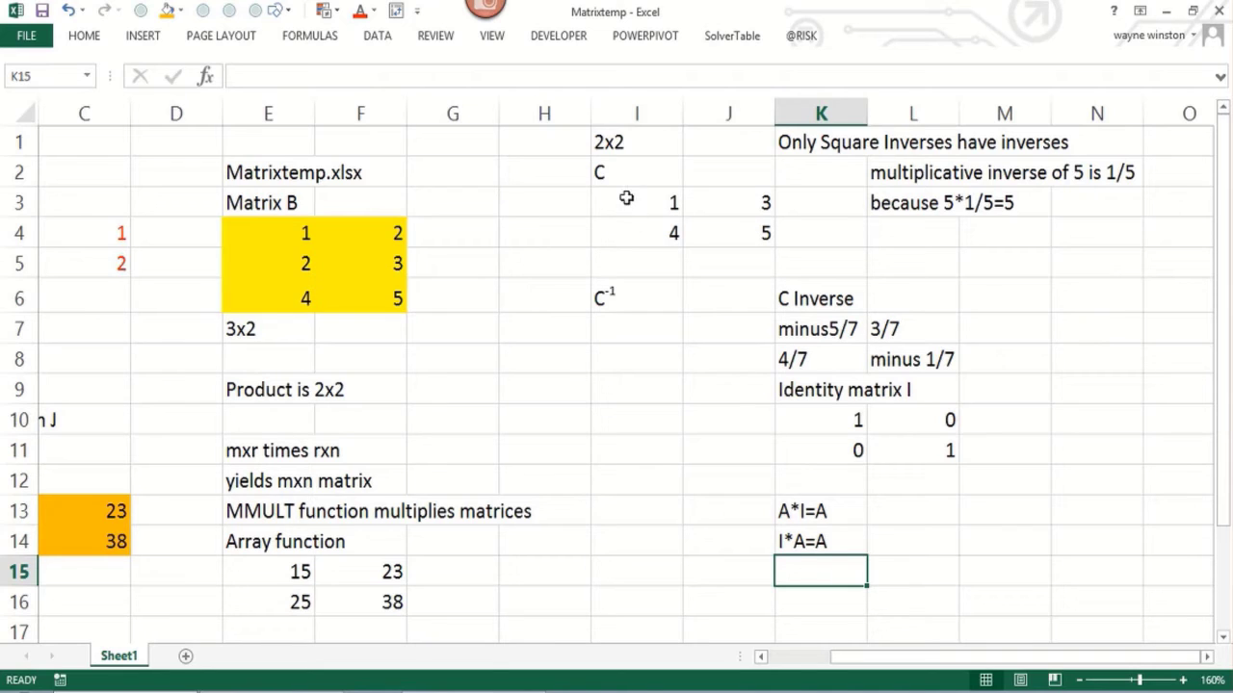
pyautogui.moveTo(627, 199); pyautogui.dragTo(701, 223)
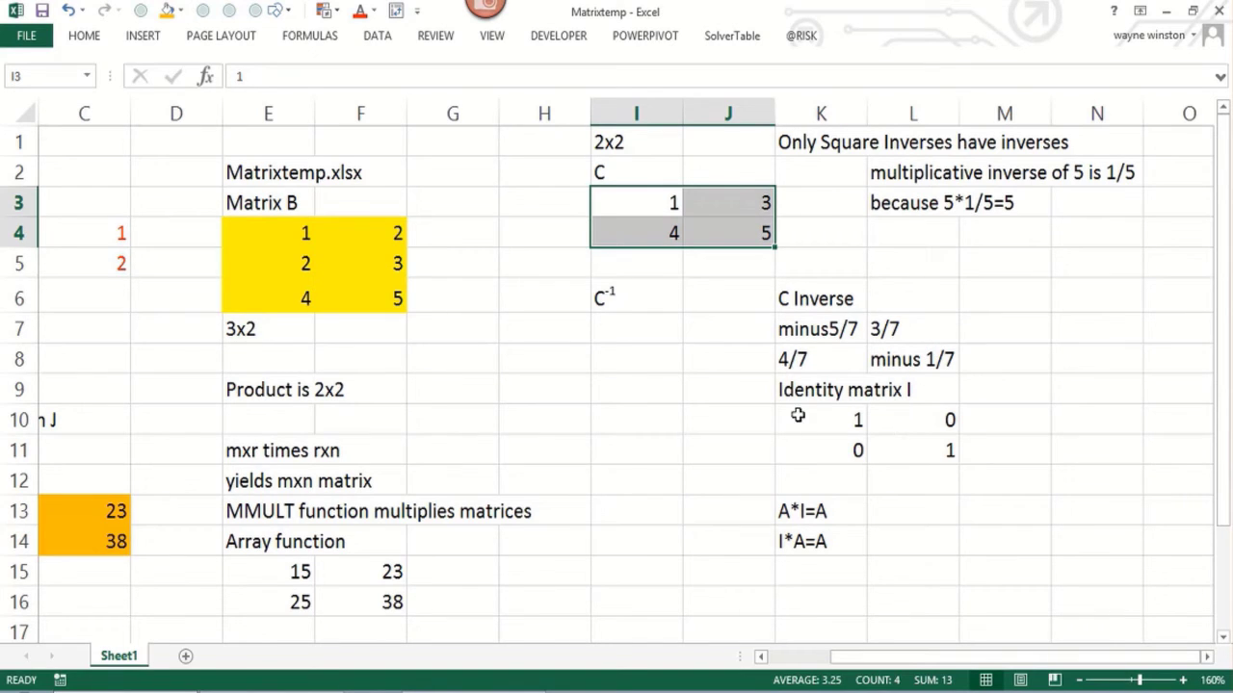
# Step: Enter =MINVERSE(I3:J4) as an array formula across I7:J8
pyautogui.moveTo(643, 331); pyautogui.dragTo(719, 356)
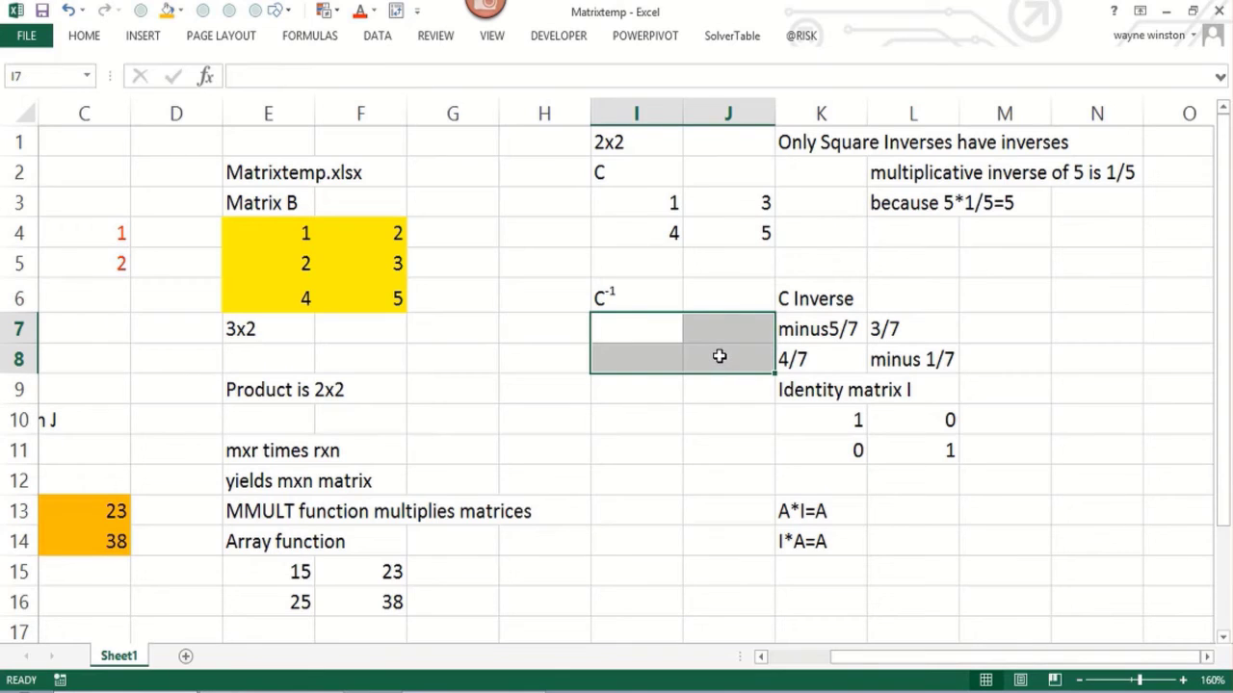
pyautogui.write('=')
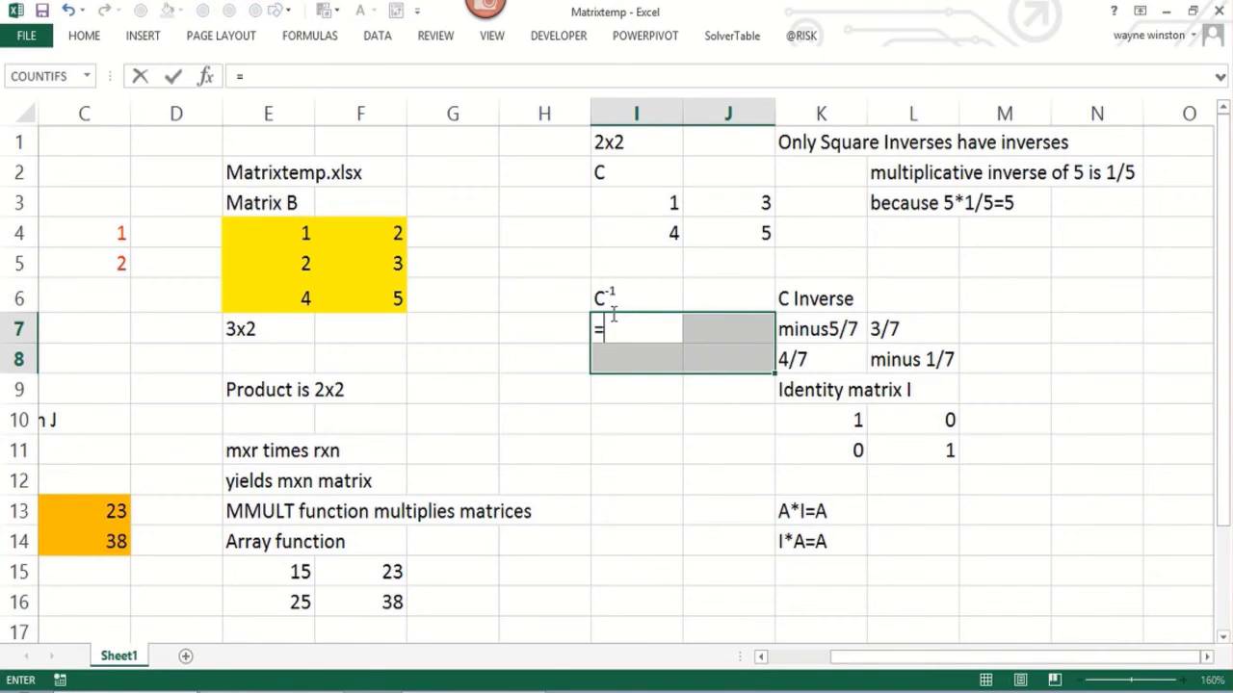
pyautogui.write('minverse')
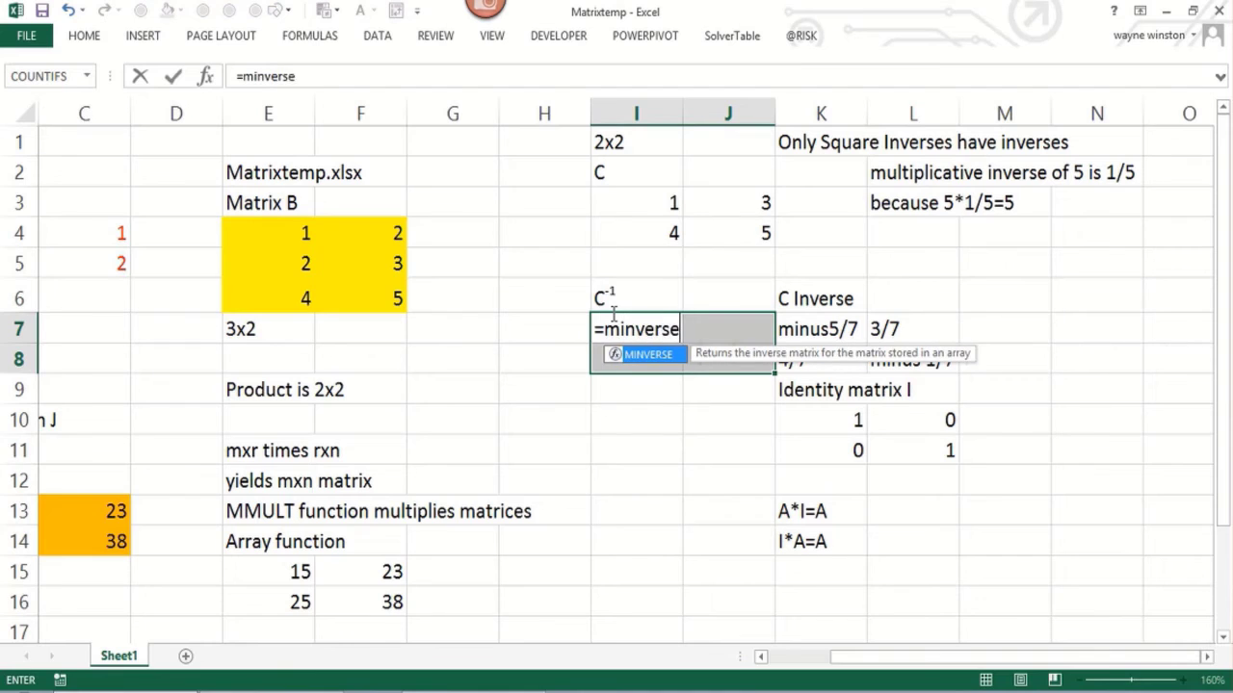
pyautogui.press('Escape')
pyautogui.press('Escape')
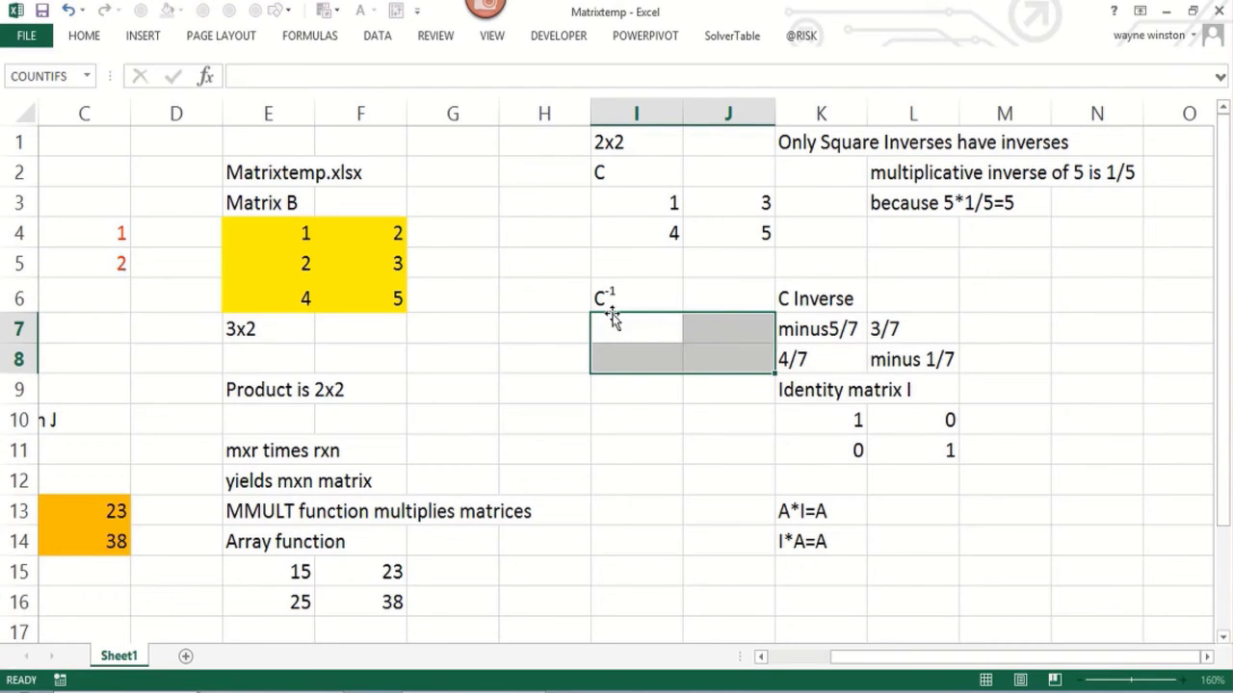
pyautogui.click(613, 318)
pyautogui.hotkey('shift', 'Right')
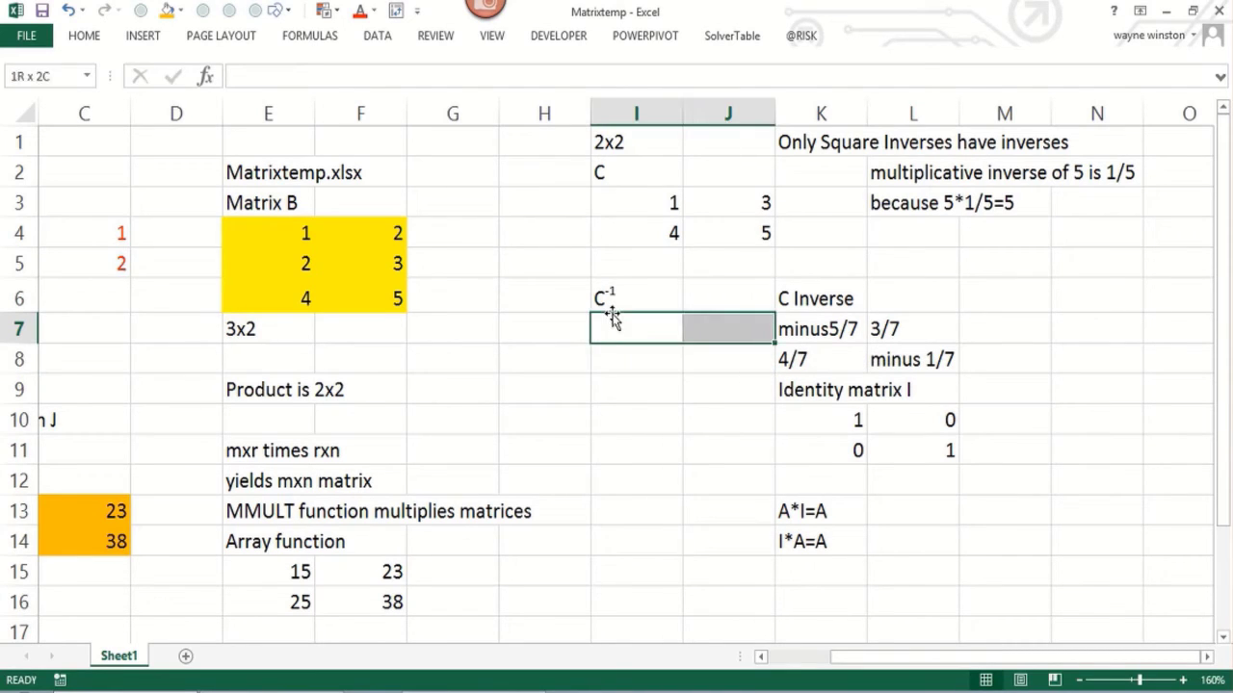
pyautogui.hotkey('shift', 'Down')
pyautogui.write('=minverse(')
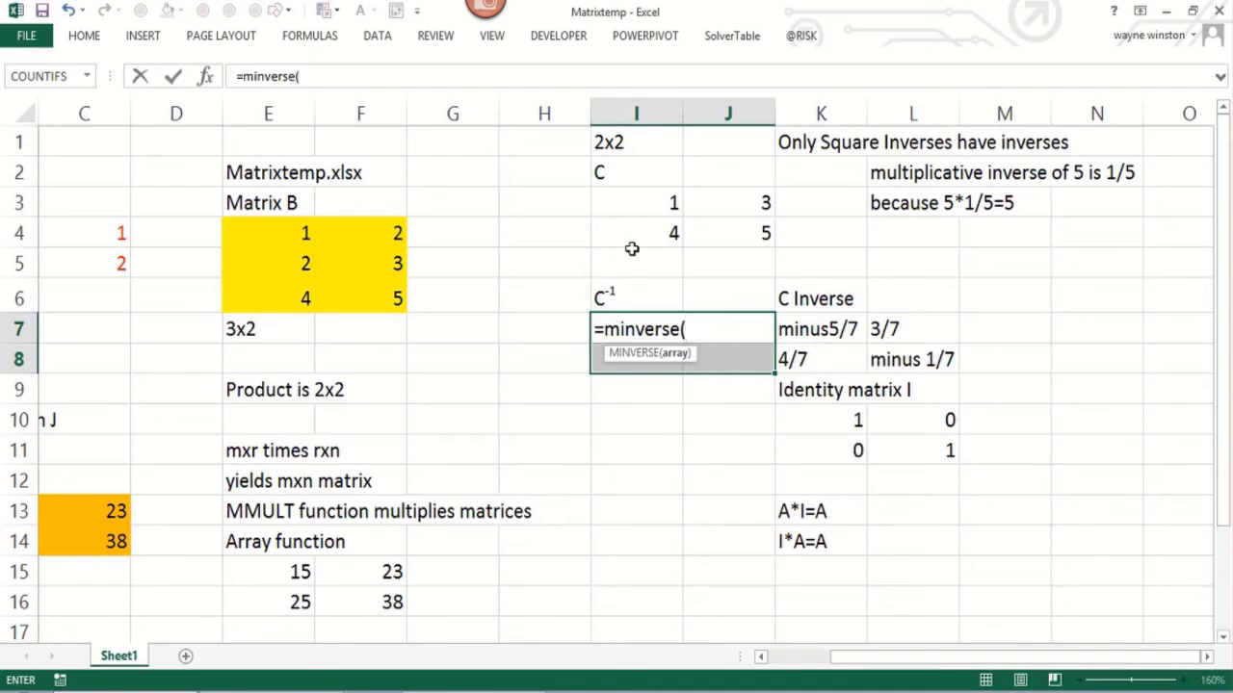
pyautogui.moveTo(638, 203); pyautogui.dragTo(744, 222)
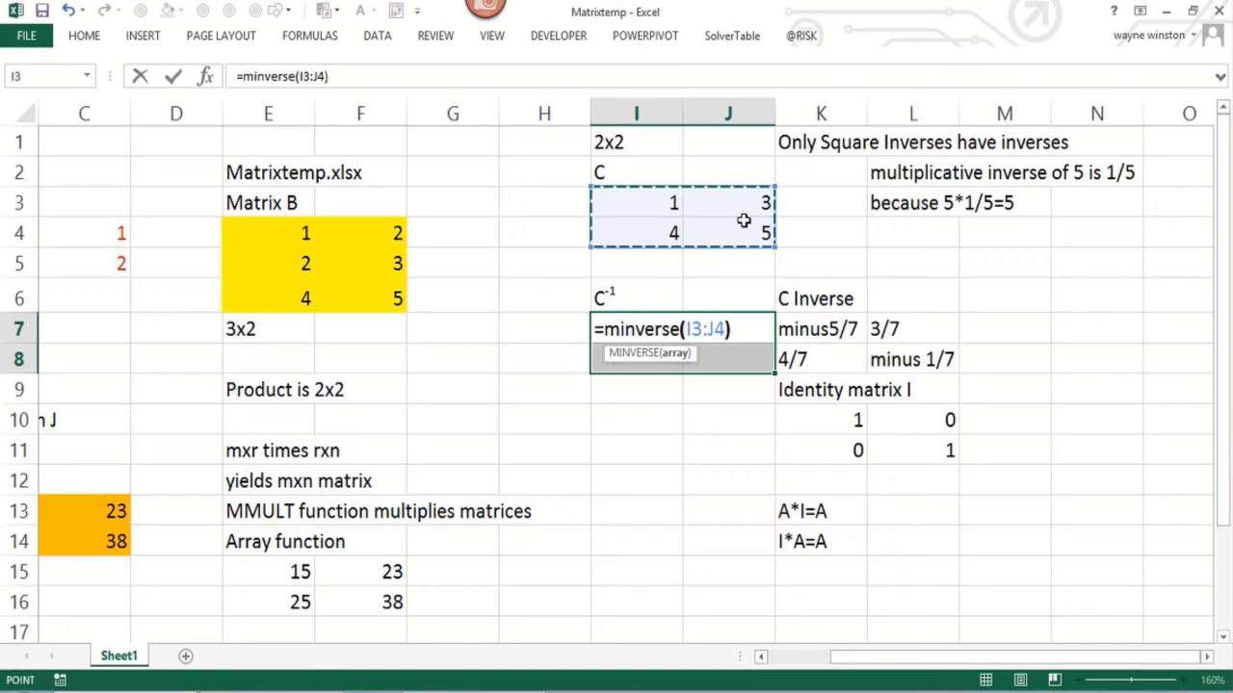
pyautogui.write(')')
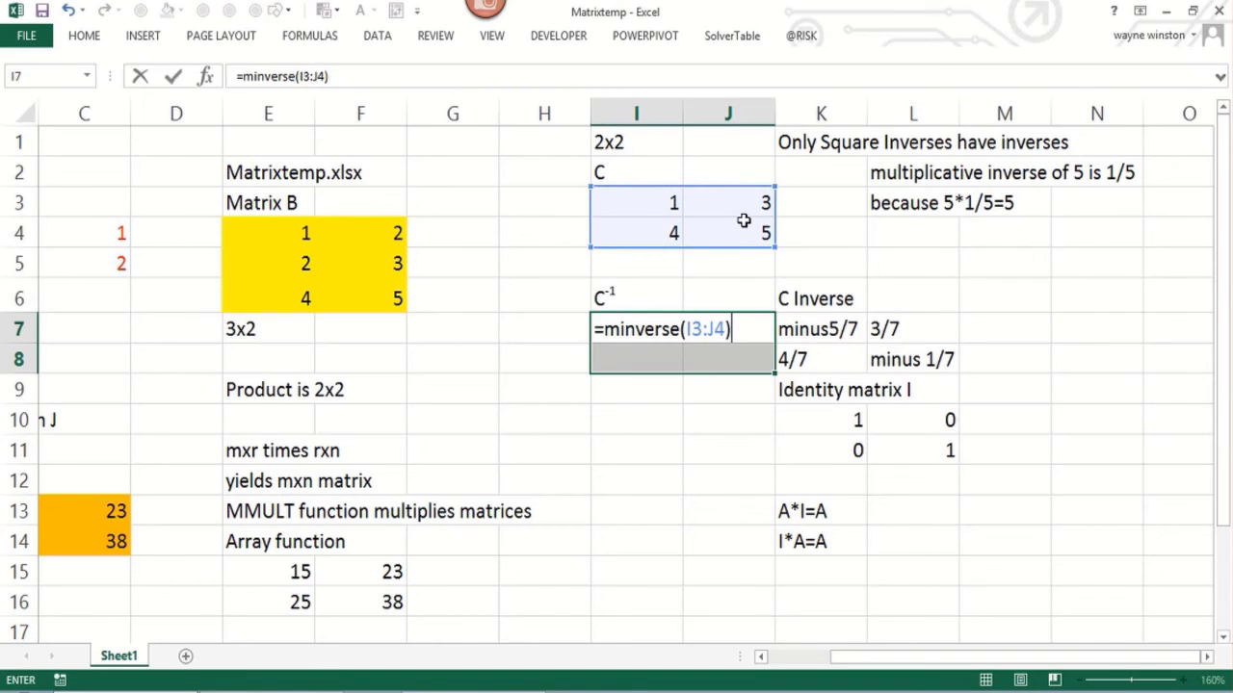
pyautogui.hotkey('ctrl', 'shift', 'Return')
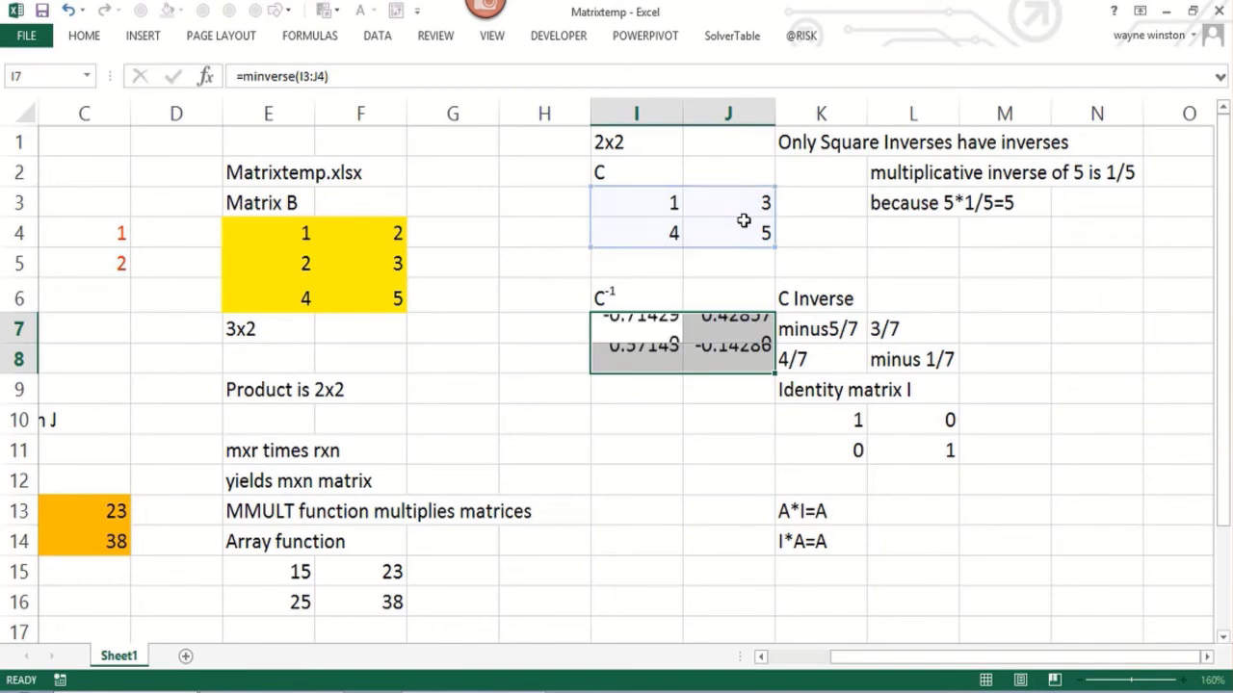
# Step: Compare the inverse values with the hand-computed fractions, replacing L7 with b and L8 with bbbb
pyautogui.click(641, 327)
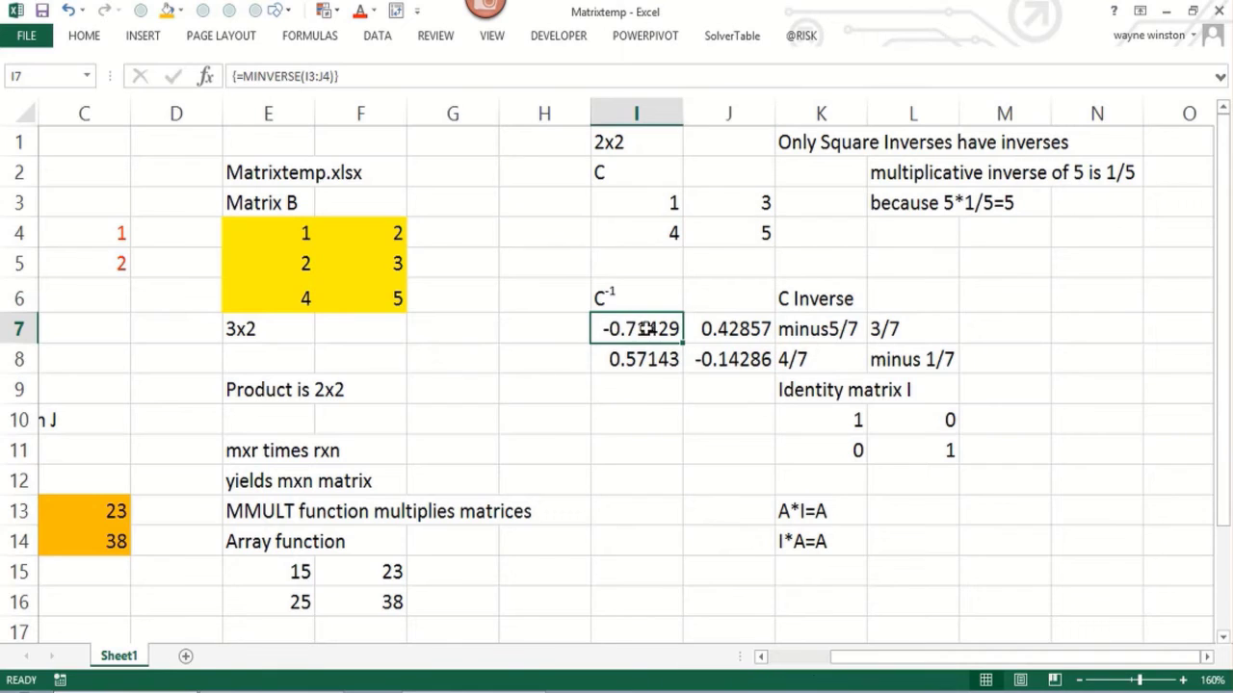
pyautogui.click(792, 330)
pyautogui.click(729, 328)
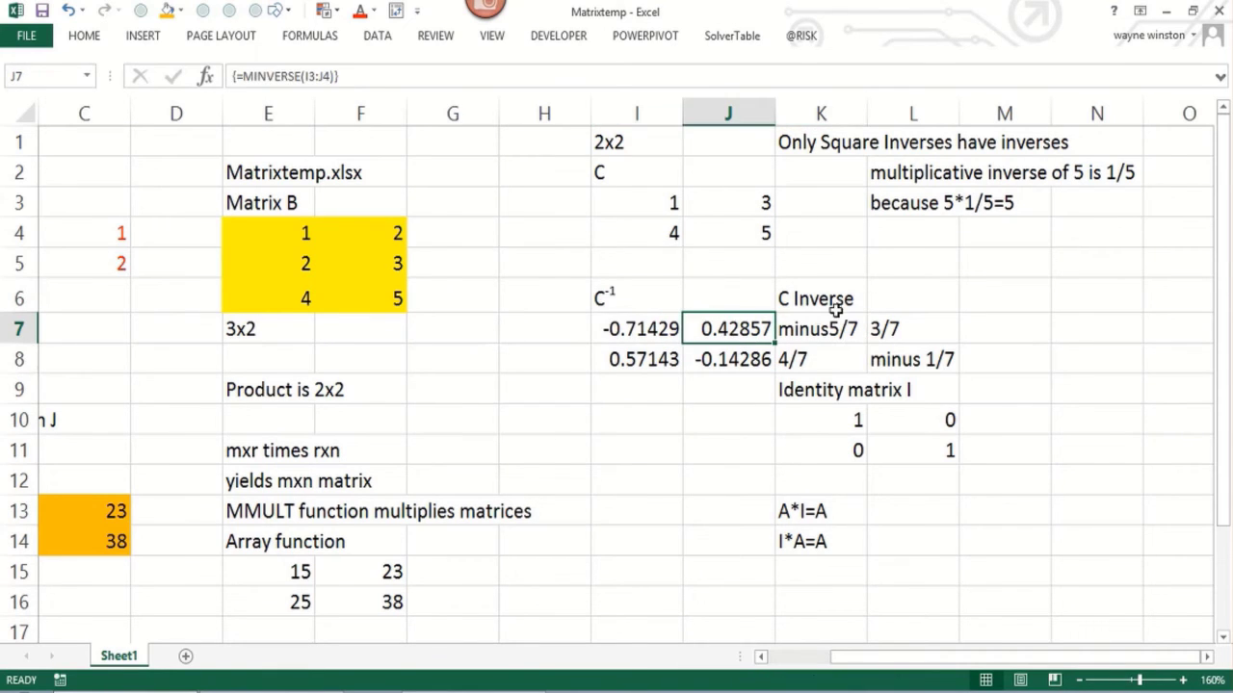
pyautogui.click(888, 325)
pyautogui.write('b')
pyautogui.click(601, 357)
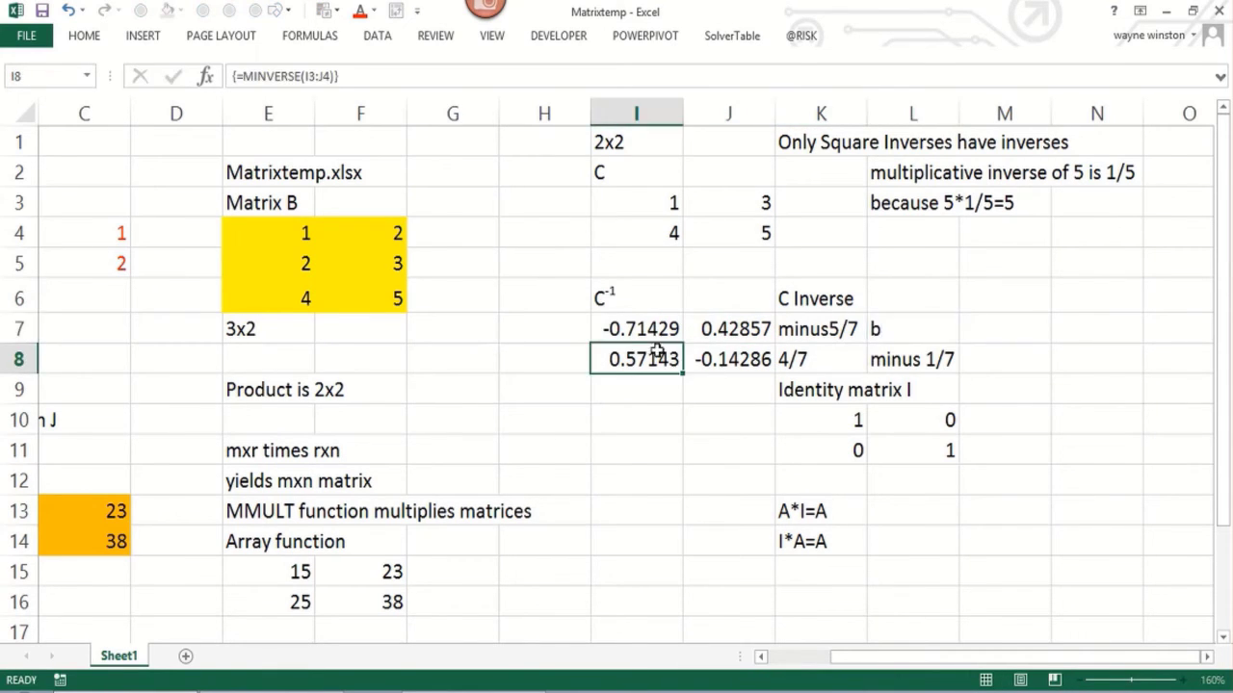
pyautogui.click(736, 357)
pyautogui.click(876, 361)
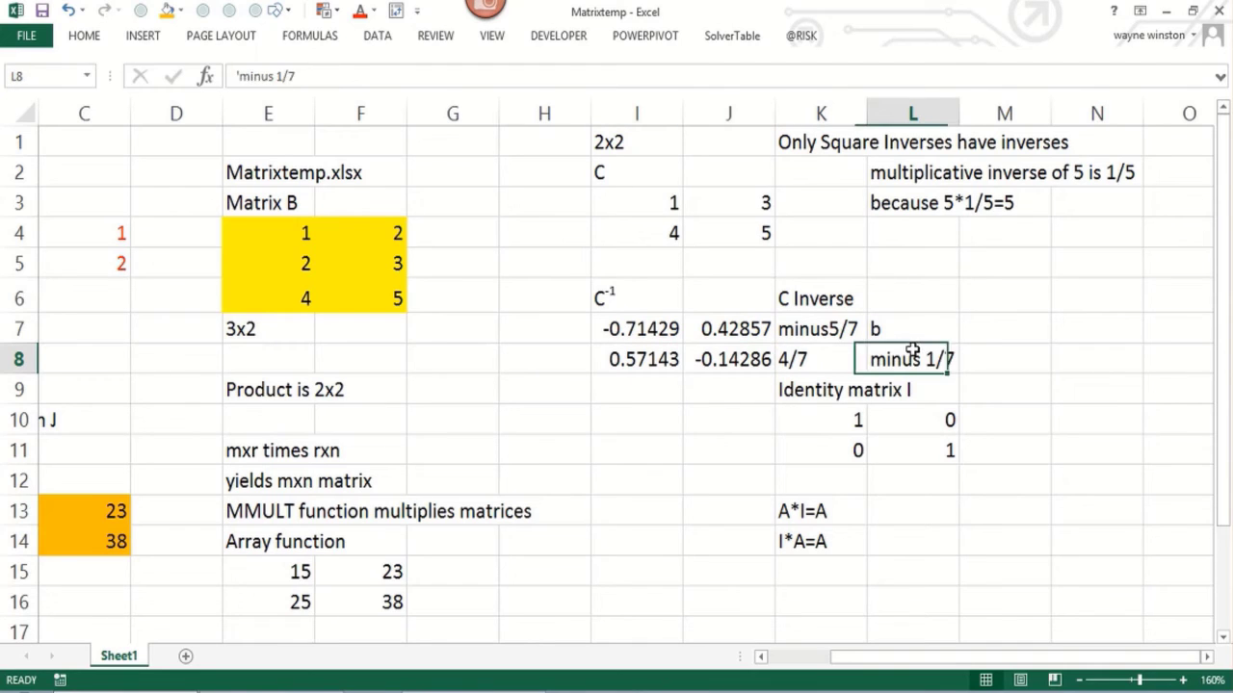
pyautogui.write('bbbb')
pyautogui.click(594, 537)
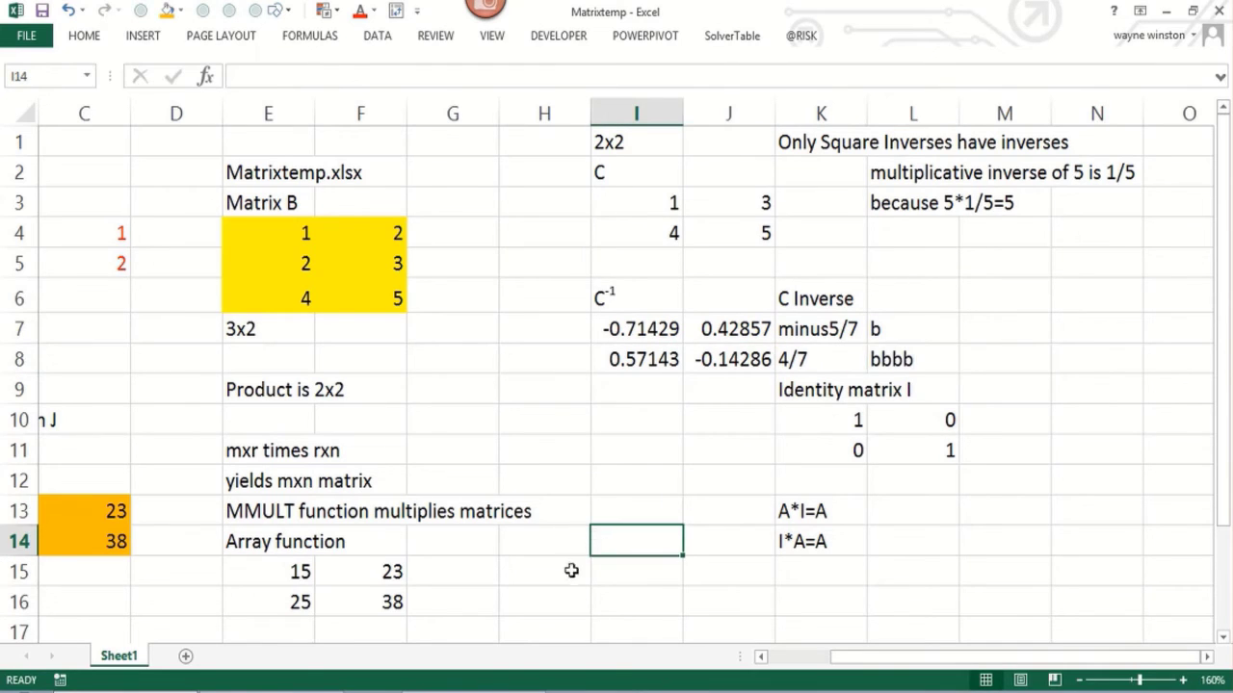
# Step: Enter 'Control+Shift+Enter' in H16 and the author's name in H17
pyautogui.click(521, 602)
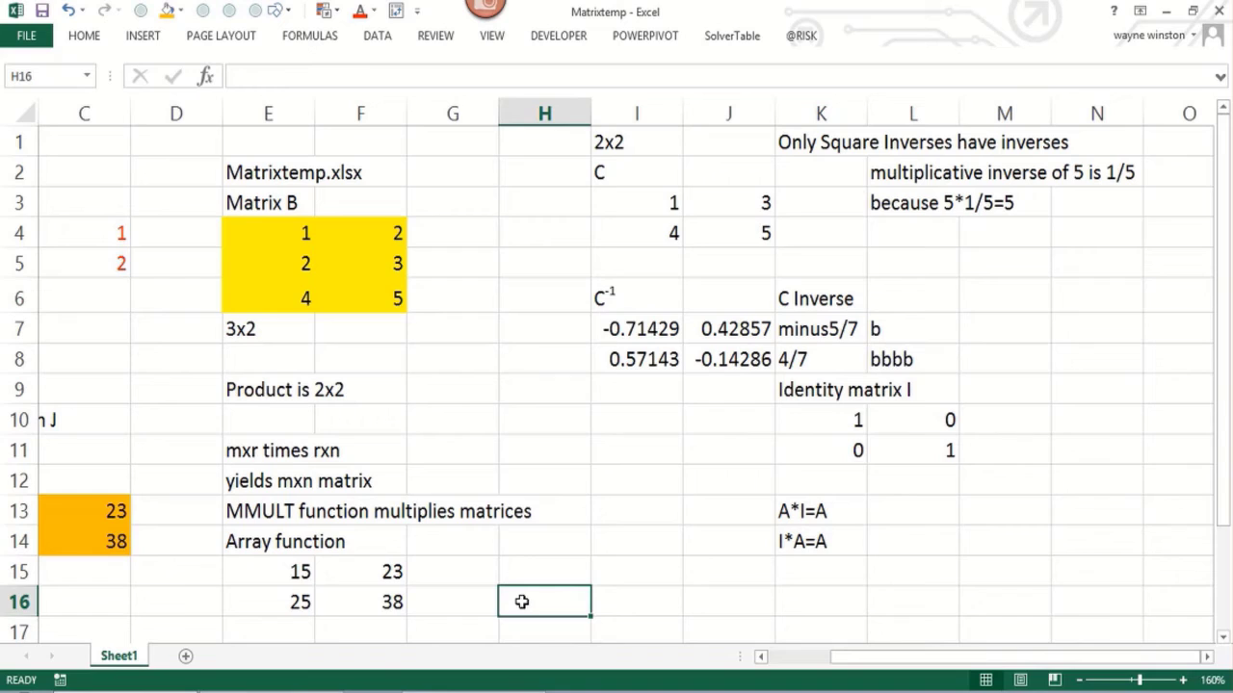
pyautogui.write('Control')
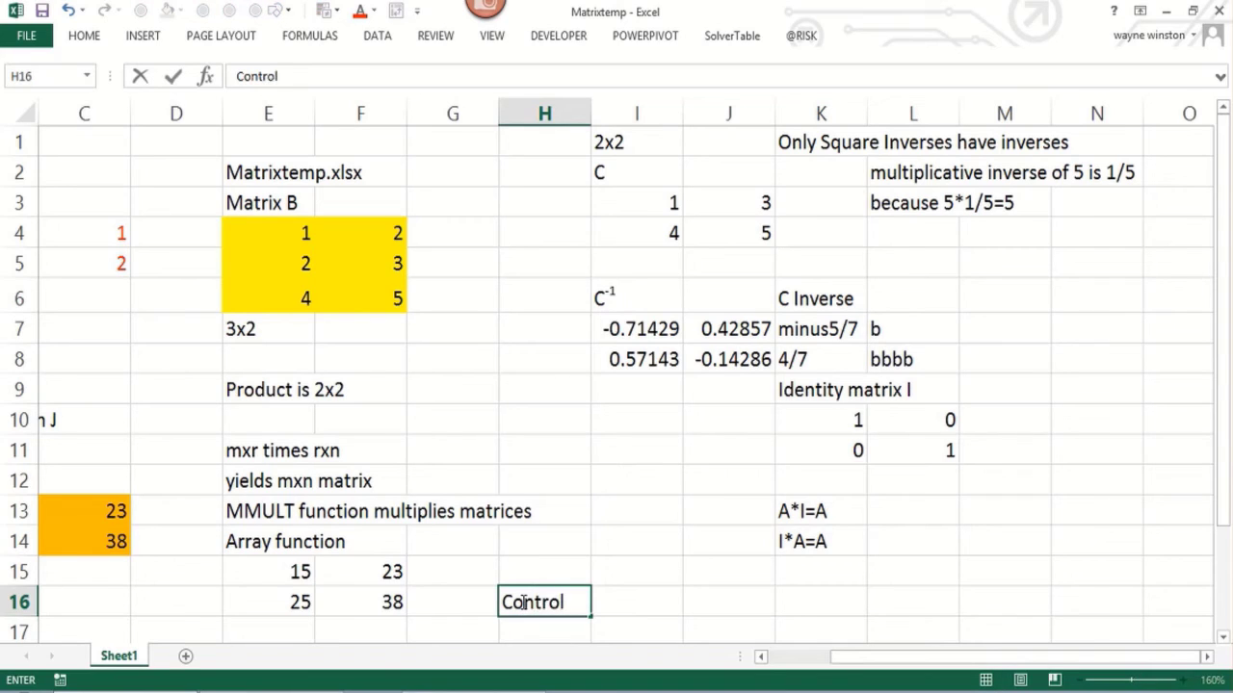
pyautogui.write('+Shift+')
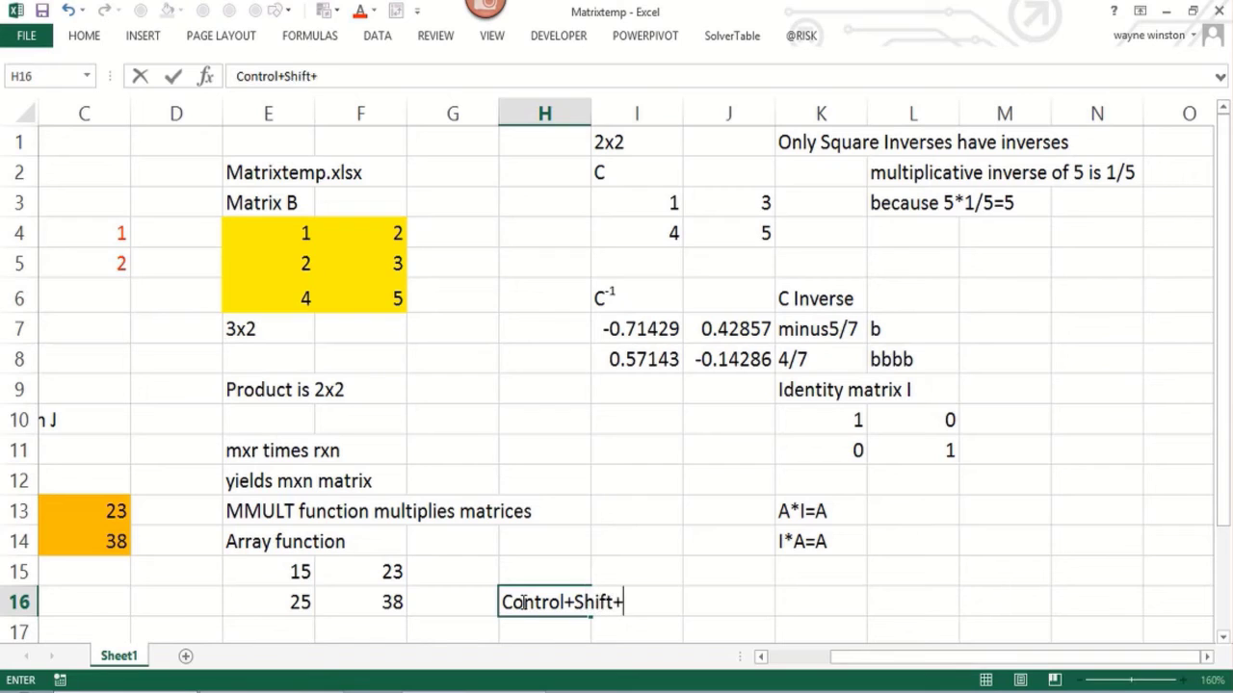
pyautogui.write('Enter')
pyautogui.press('Return')
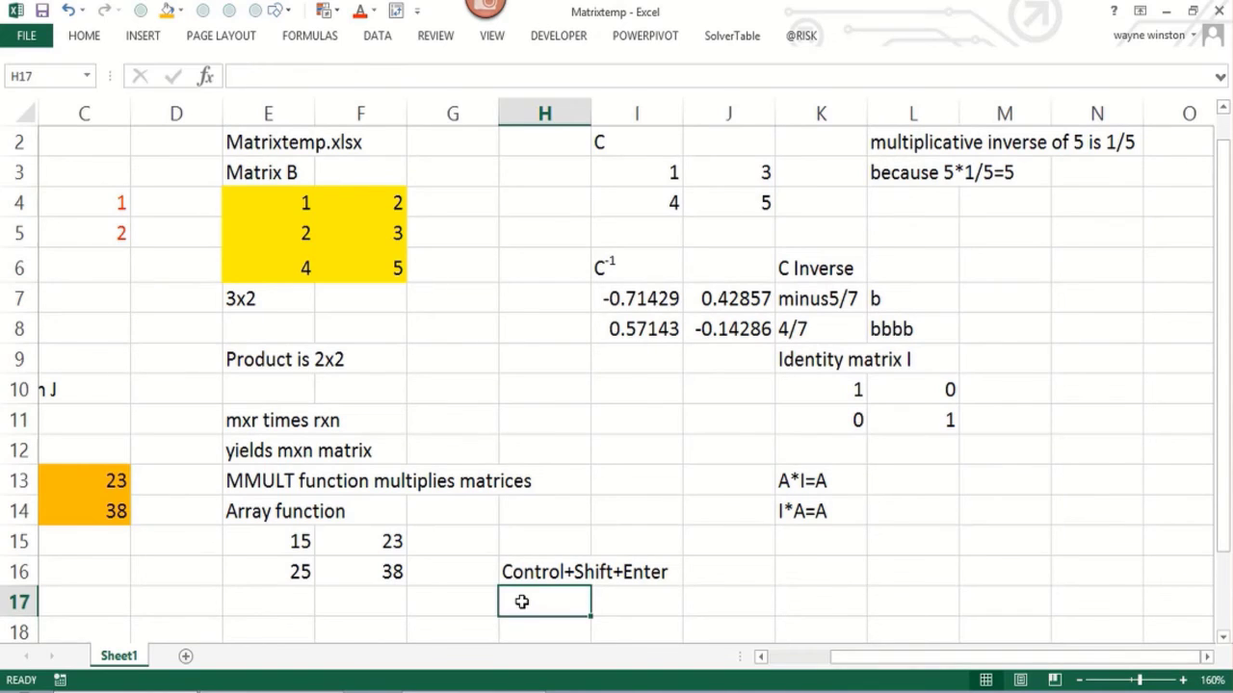
pyautogui.write('Mike Mcg')
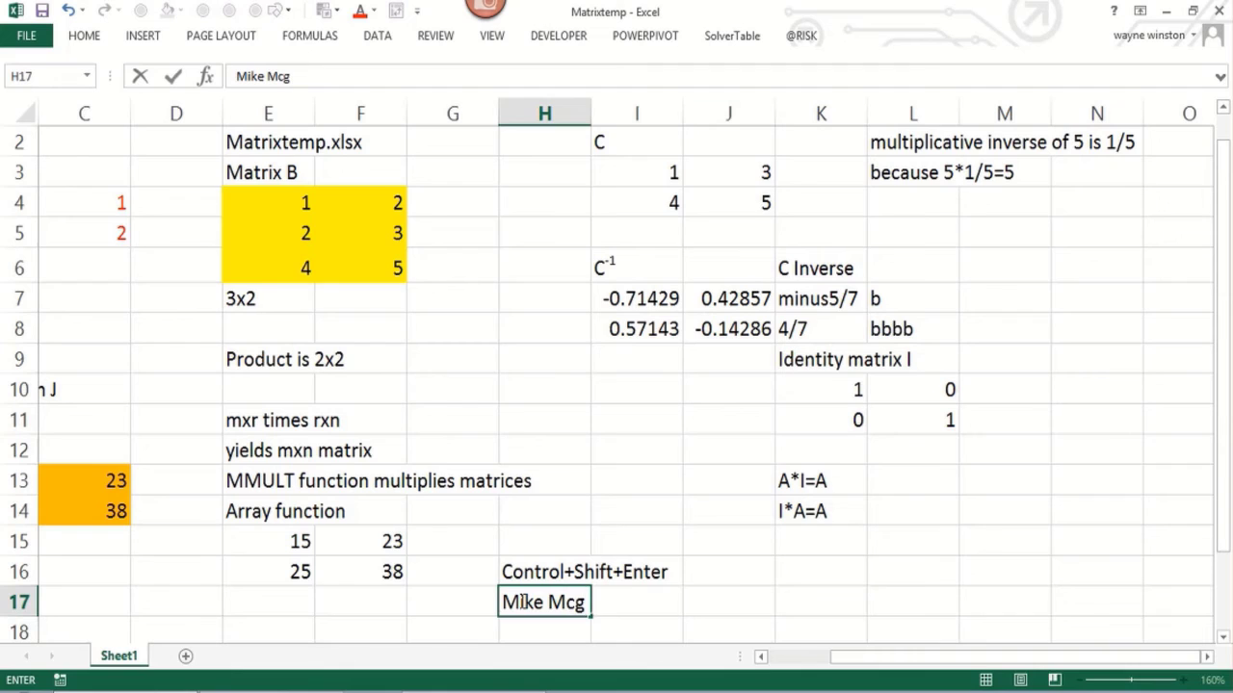
pyautogui.write('irvin')
pyautogui.press('Return')
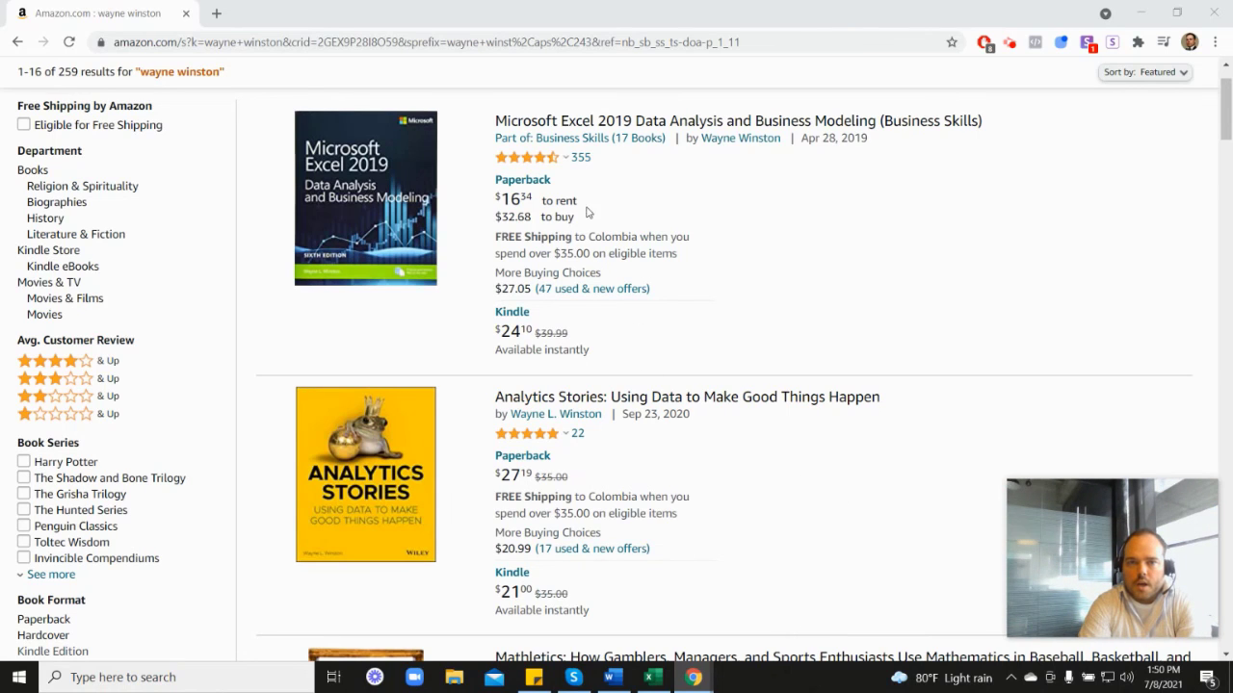
# Step: Scroll the Amazon results past the Excel 2019 book to Analytics Stories and Mathletics
pyautogui.moveTo(529, 166)
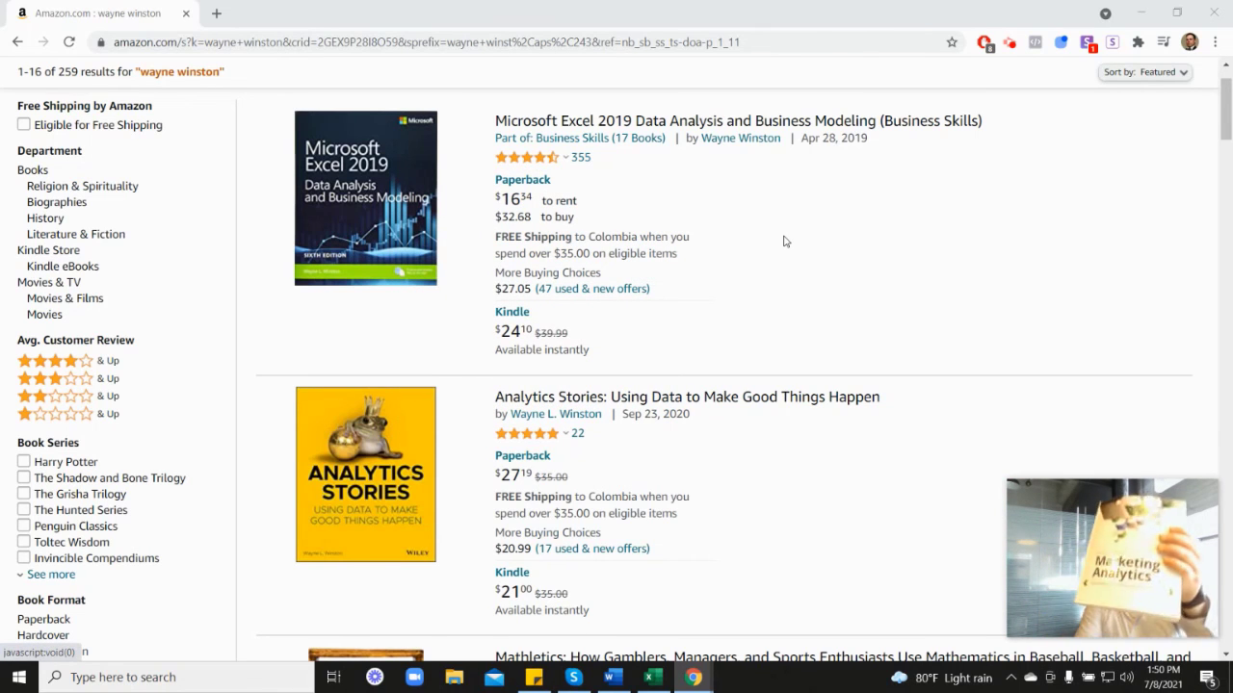
pyautogui.scroll(-6, 1137, 391)
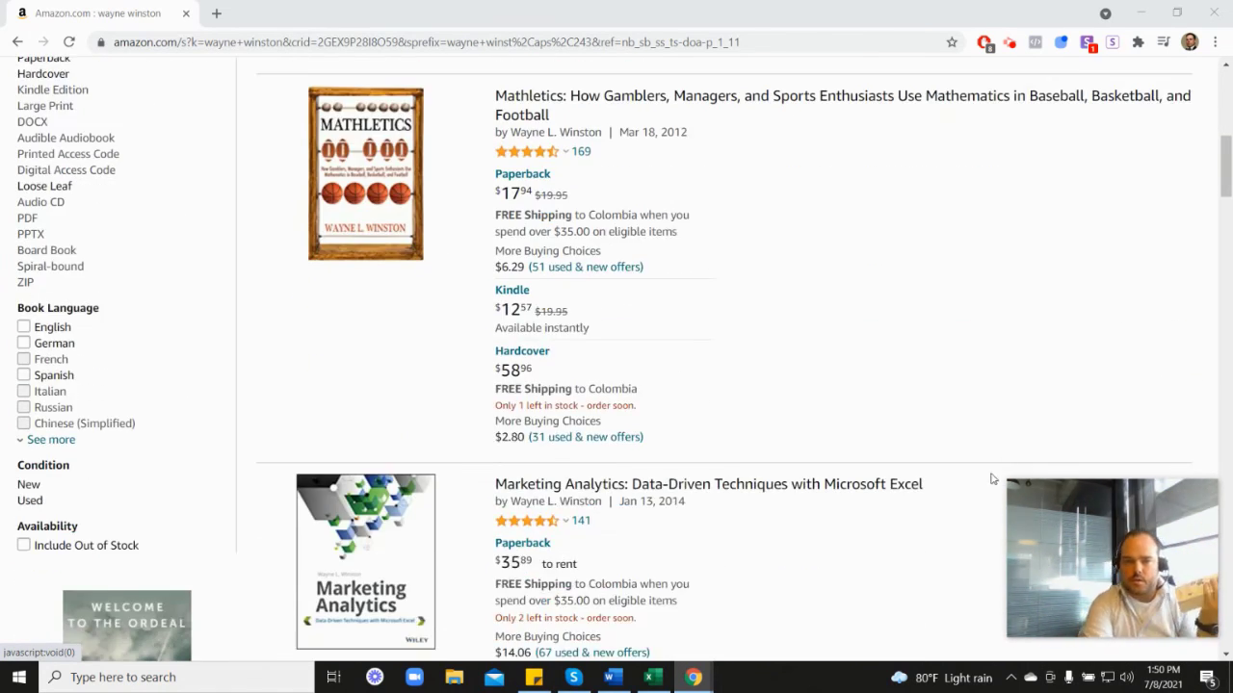
pyautogui.scroll(-2, 991, 478)
pyautogui.moveTo(542, 364)
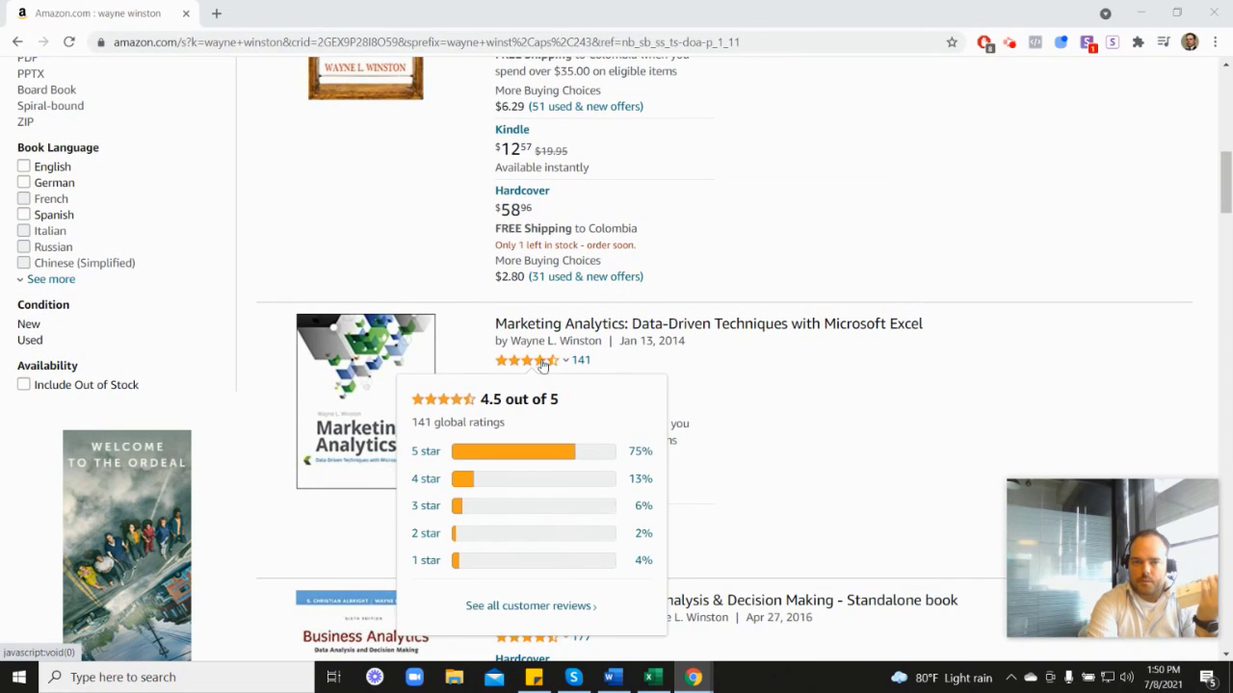
pyautogui.scroll(6, 716, 365)
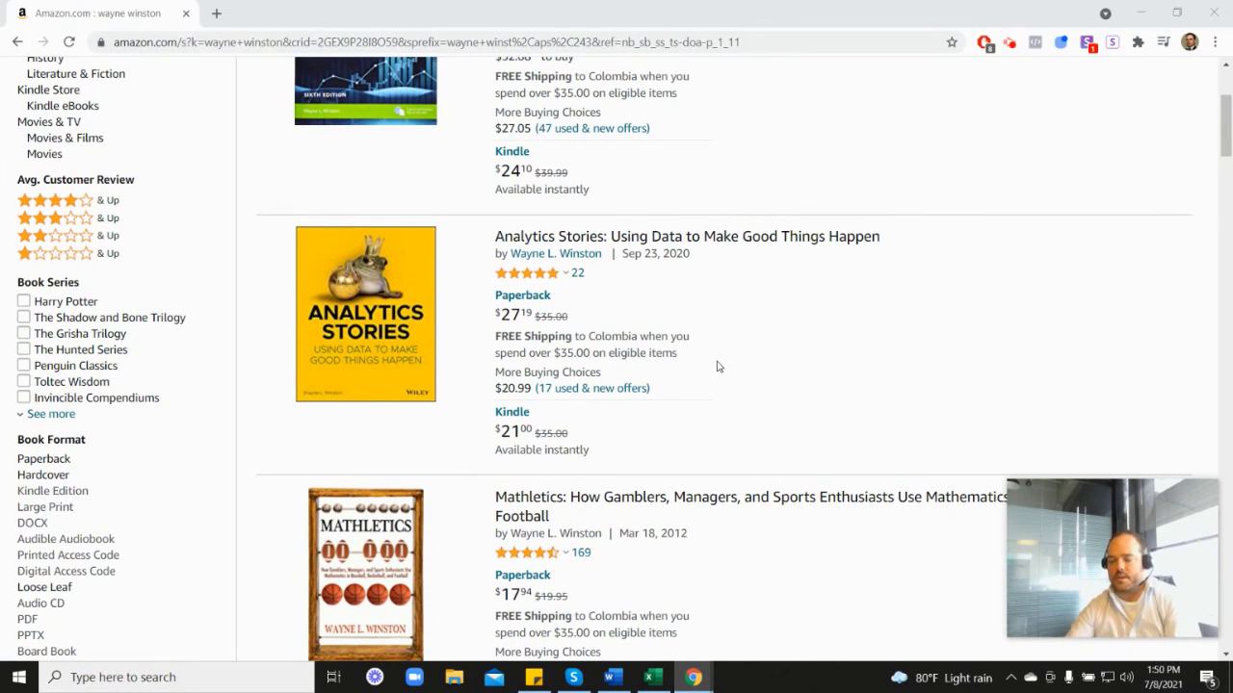